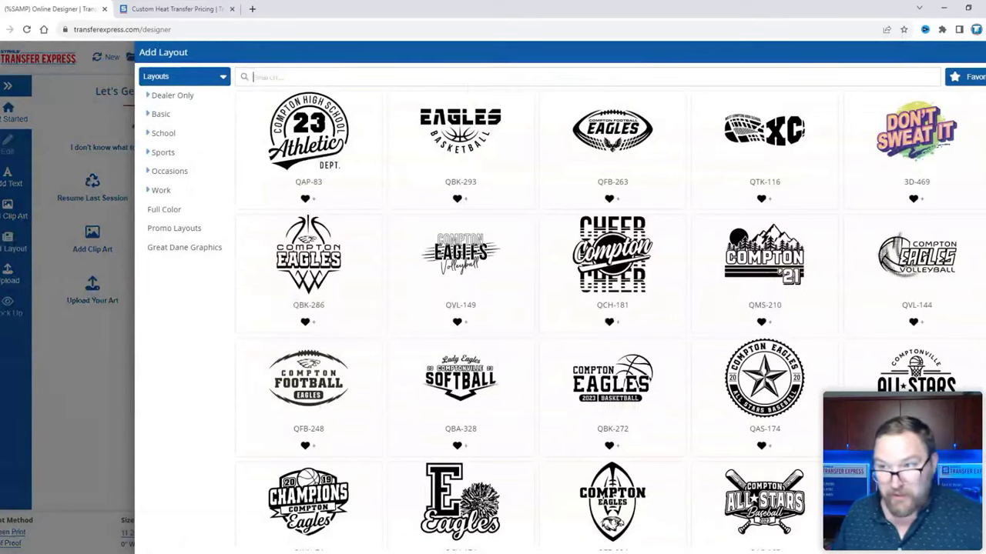
Look through the Basic, School and Sports layout categories, viewing the best sellers for School and Sports.
click(165, 154)
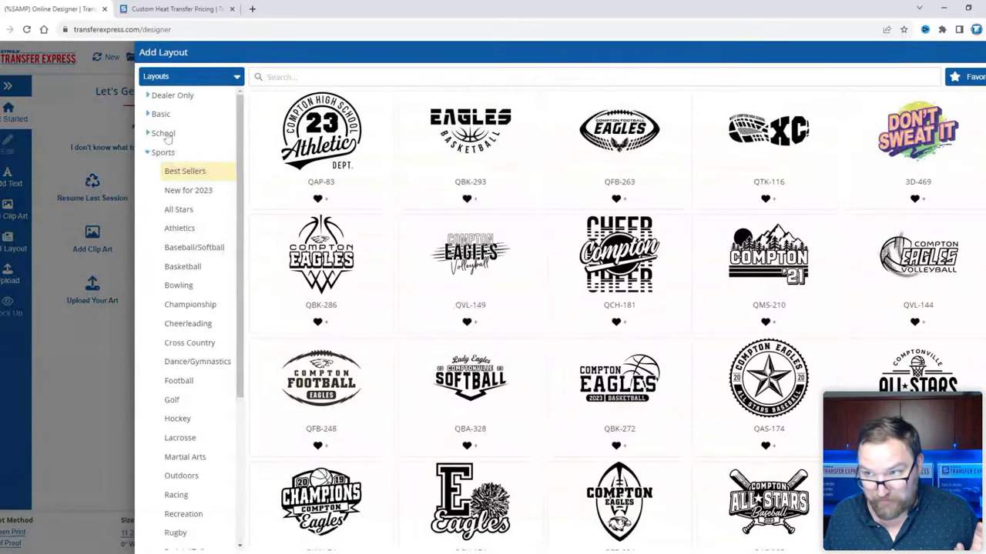
click(163, 134)
click(163, 117)
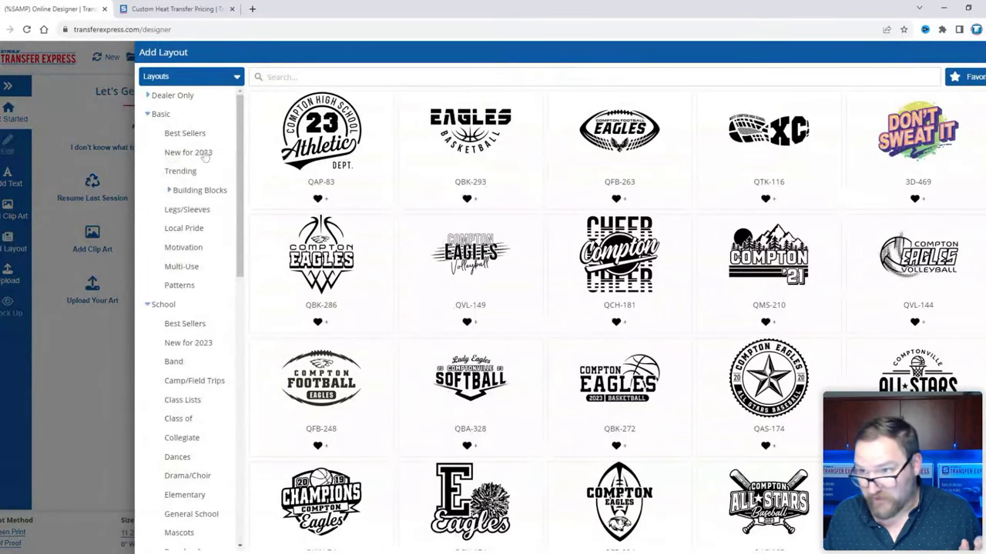
click(189, 327)
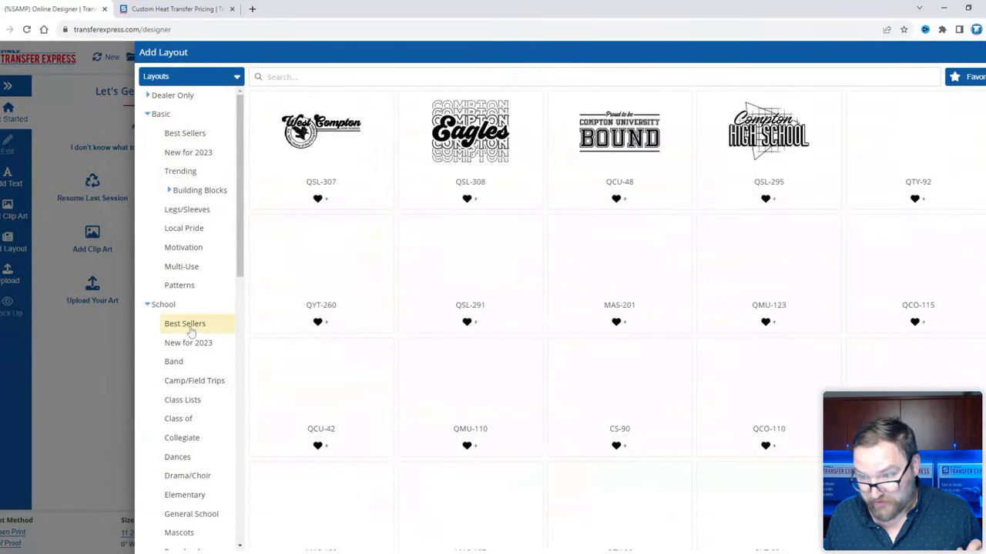
scroll(189, 330, down, 3)
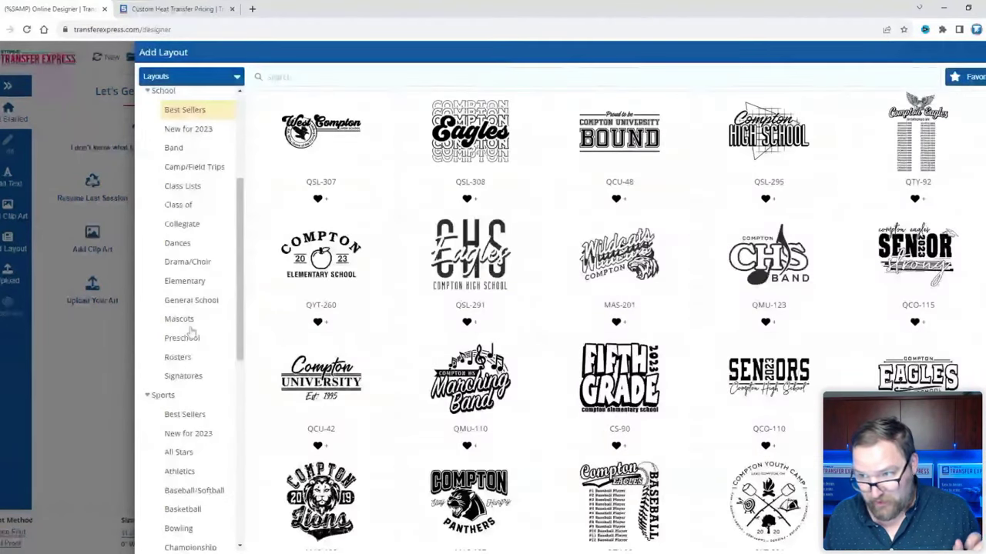
scroll(191, 331, down, 3)
click(185, 251)
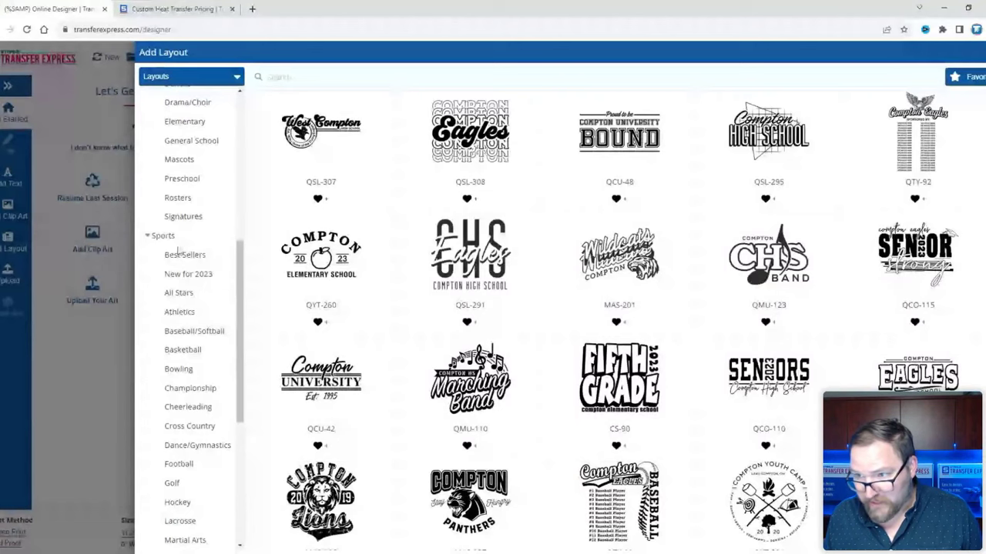
scroll(188, 288, down, 1)
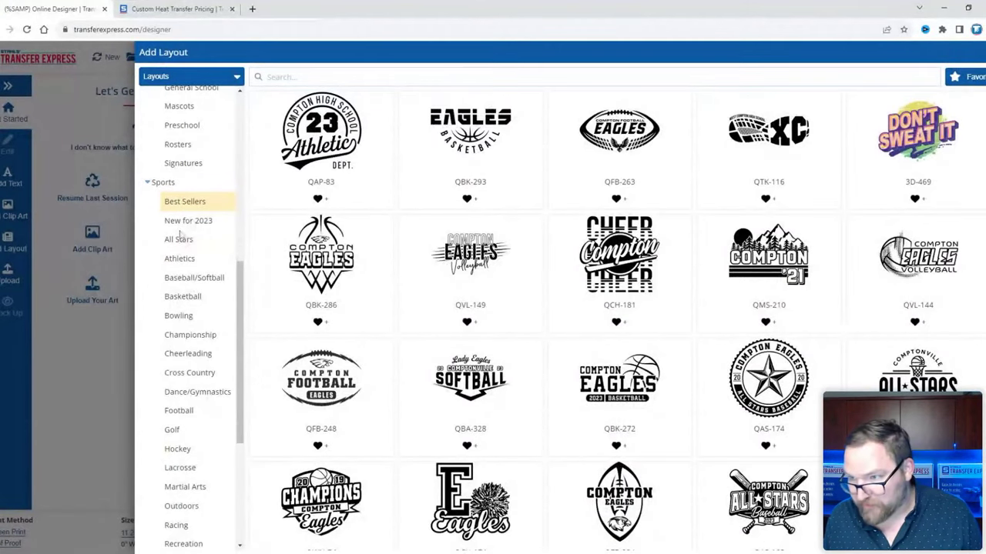
Browse the Baseball/Softball layouts in the Sports category, loading an additional batch of designs.
click(193, 279)
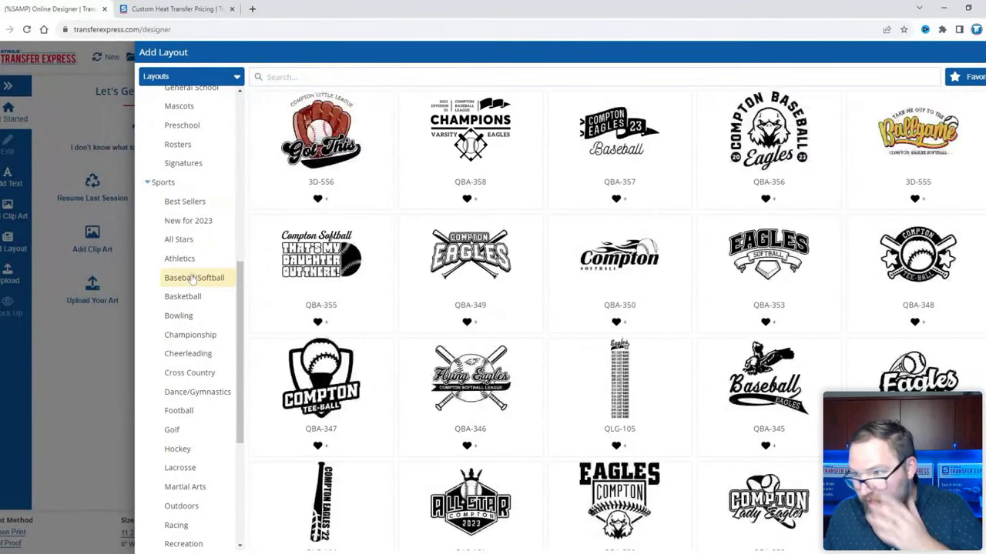
scroll(362, 301, down, 1)
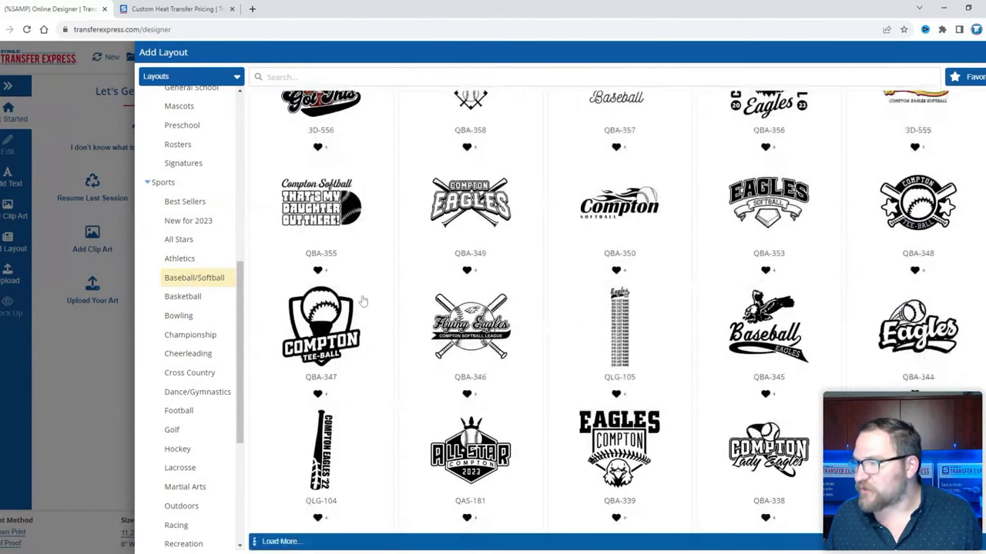
click(760, 542)
scroll(646, 437, down, 3)
scroll(647, 436, down, 4)
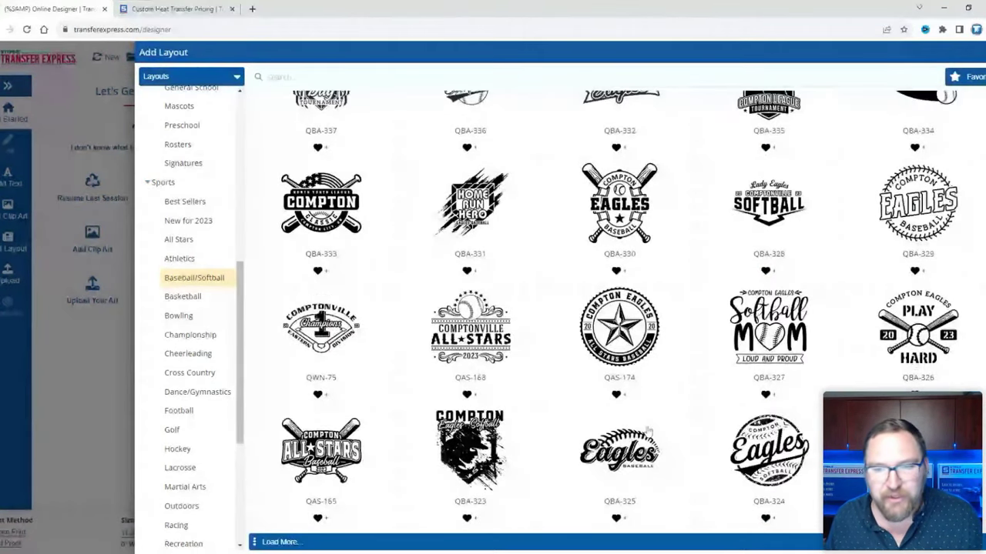
scroll(648, 430, up, 5)
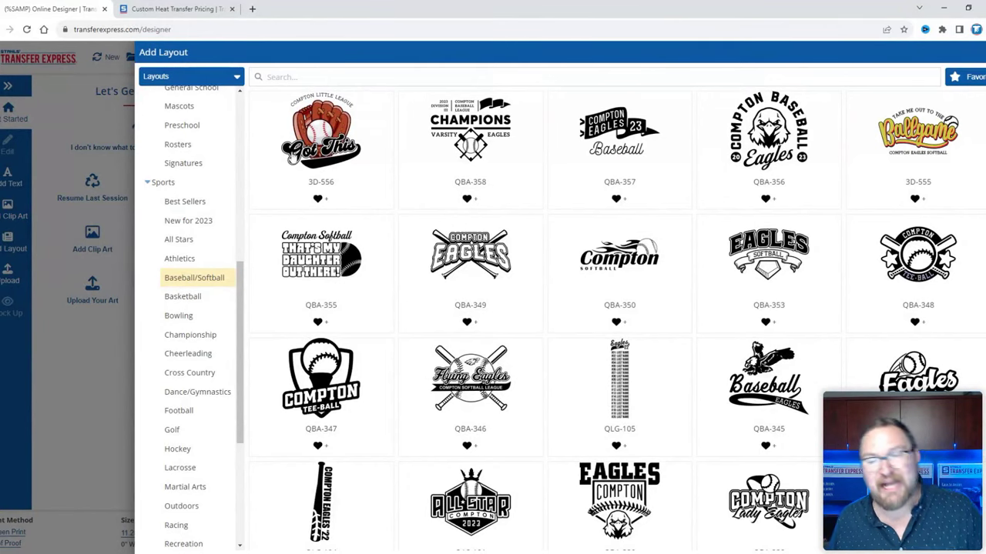
click(154, 184)
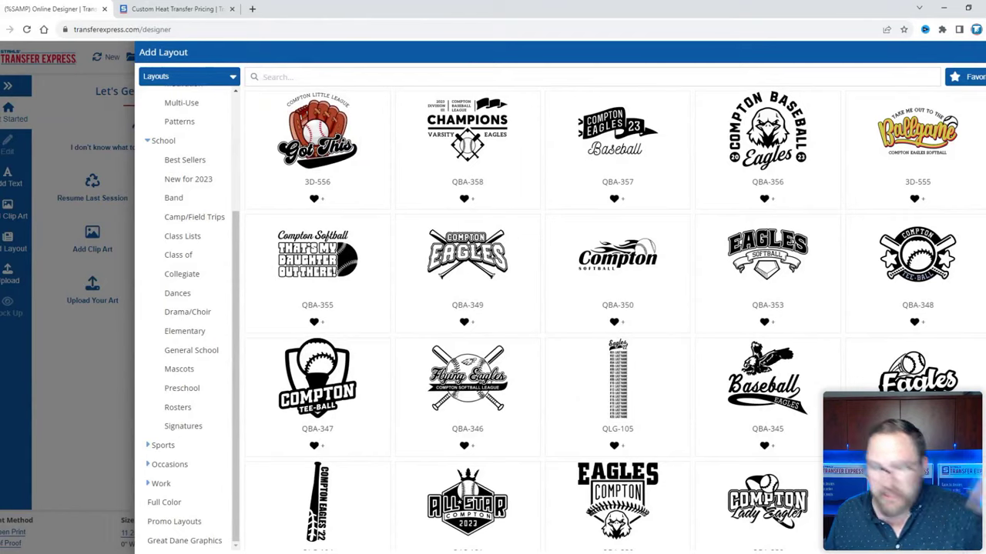
Search the layouts for qba-344, add that Eagles baseball layout to the art board and deselect it.
text(qba-344)
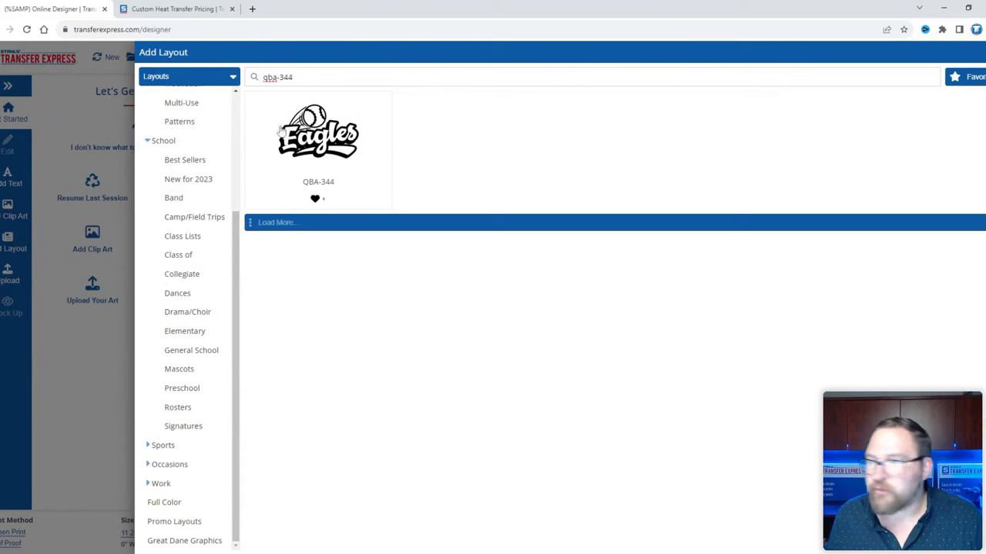
click(308, 137)
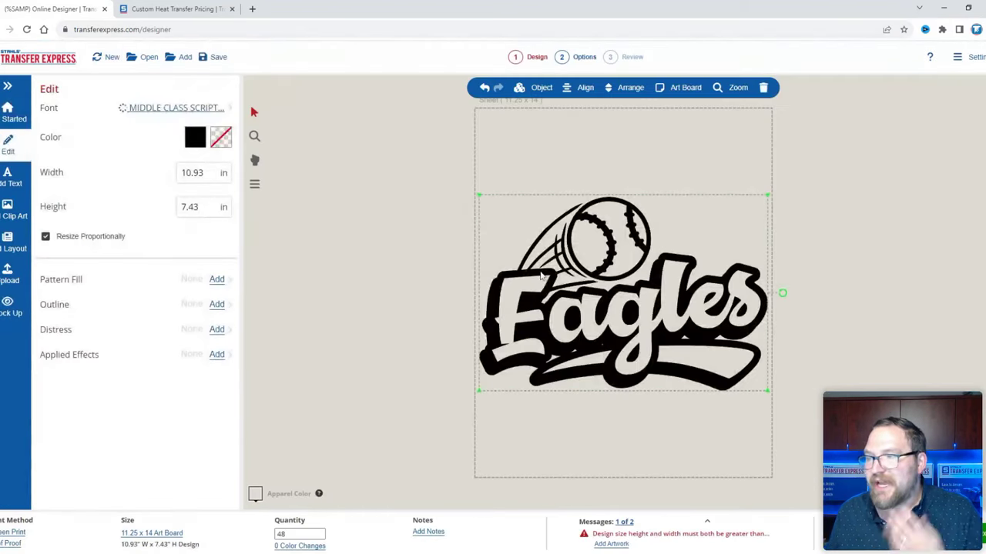
click(817, 188)
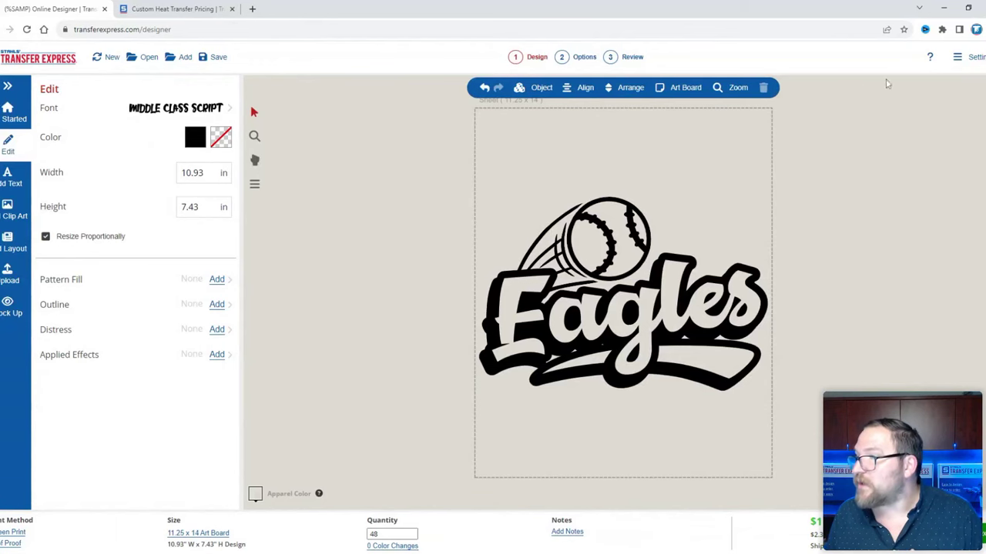
Switch the designer to Customer Mode in the settings and display it full screen.
click(975, 62)
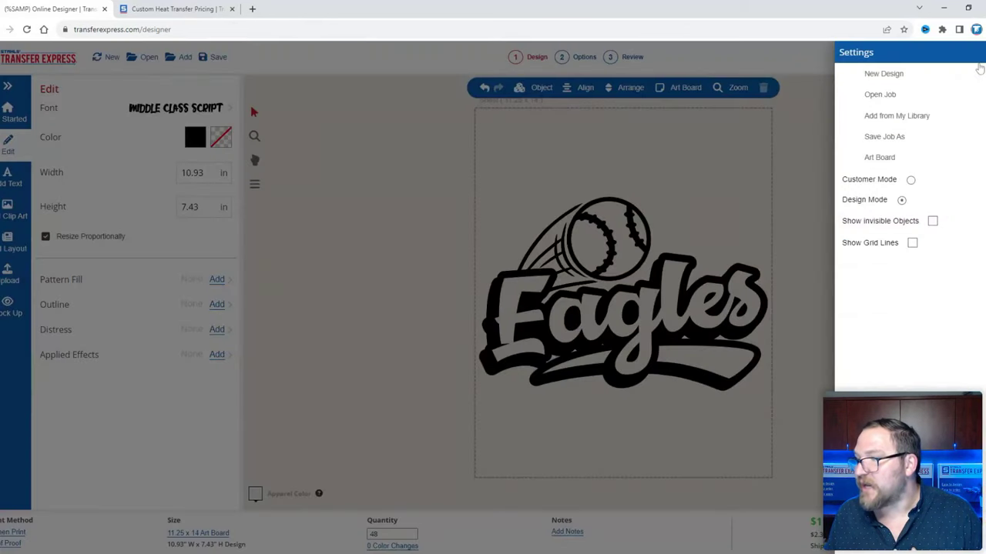
click(910, 180)
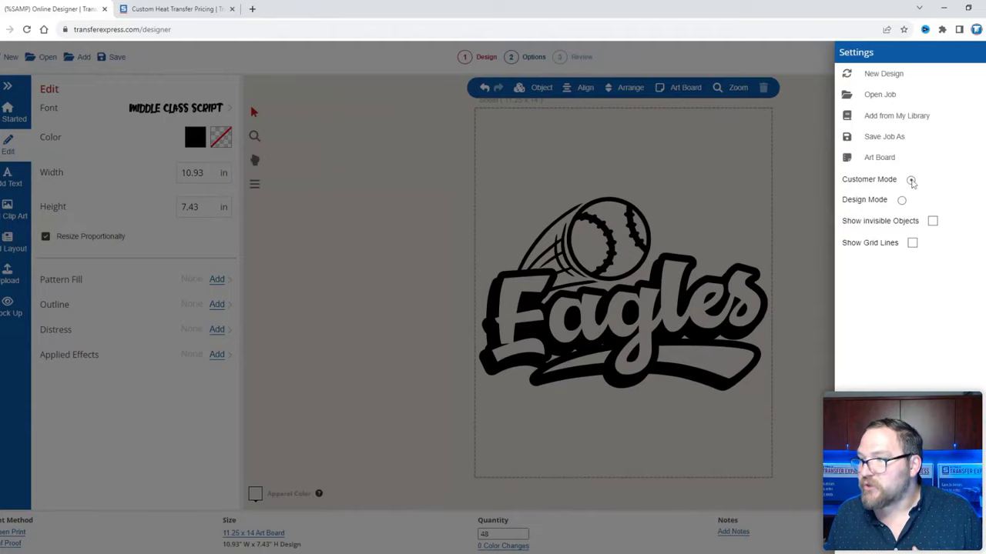
click(804, 178)
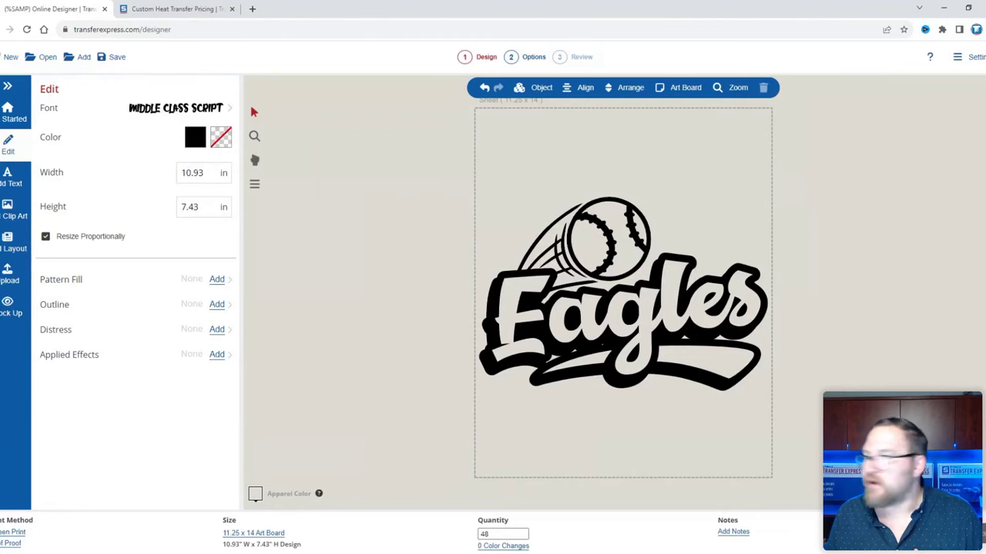
key(F11)
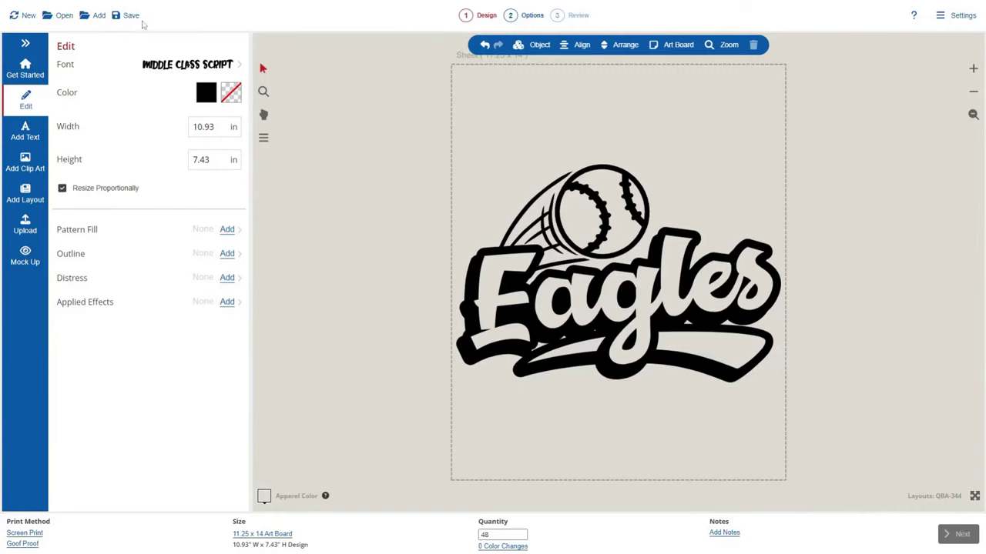
Delete the baseball graphic above the Eagles text and search the clip art library for football.
click(585, 199)
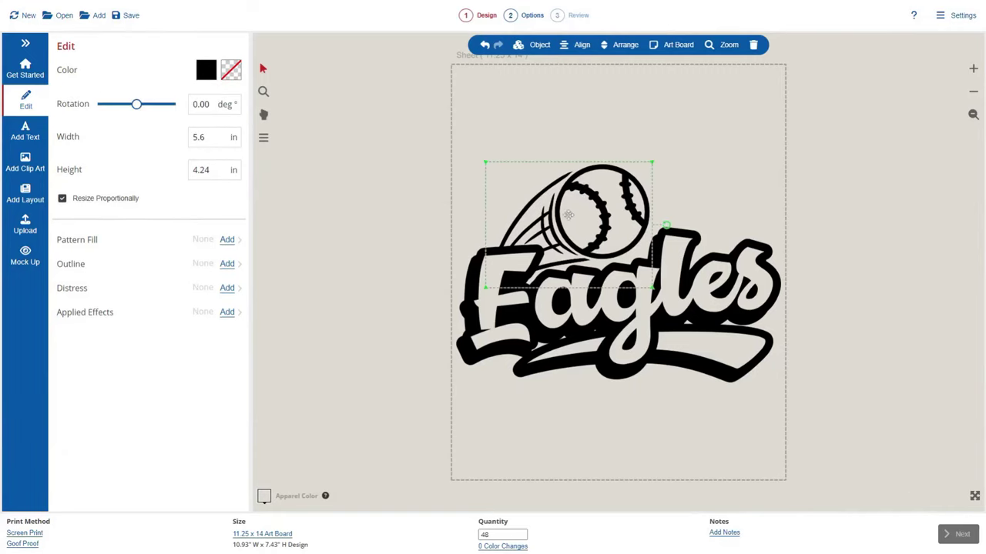
key(Delete)
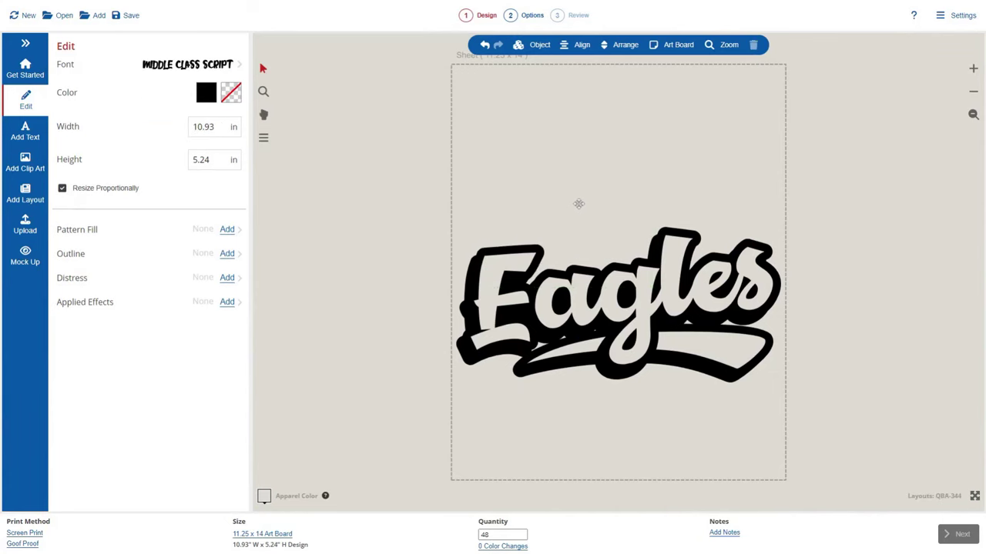
click(31, 163)
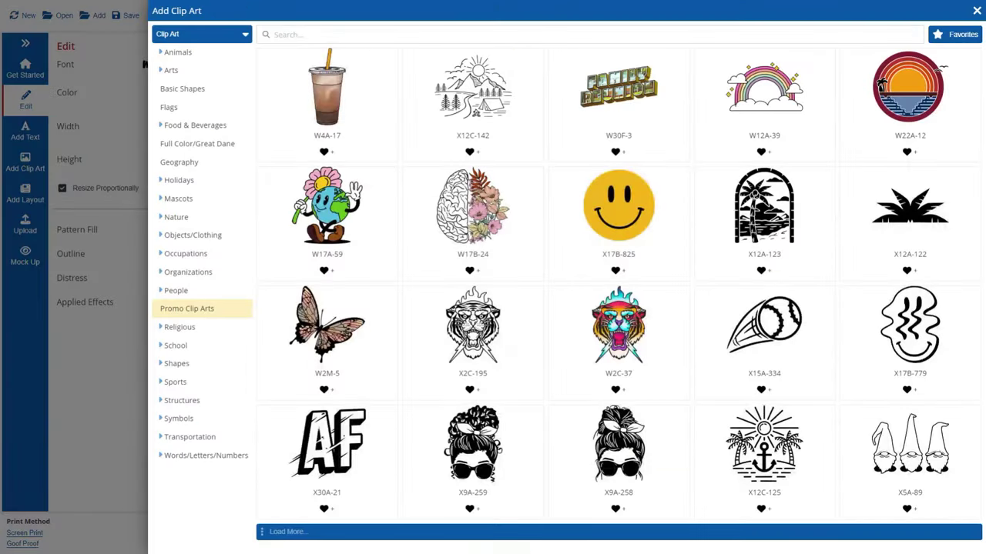
text(foot)
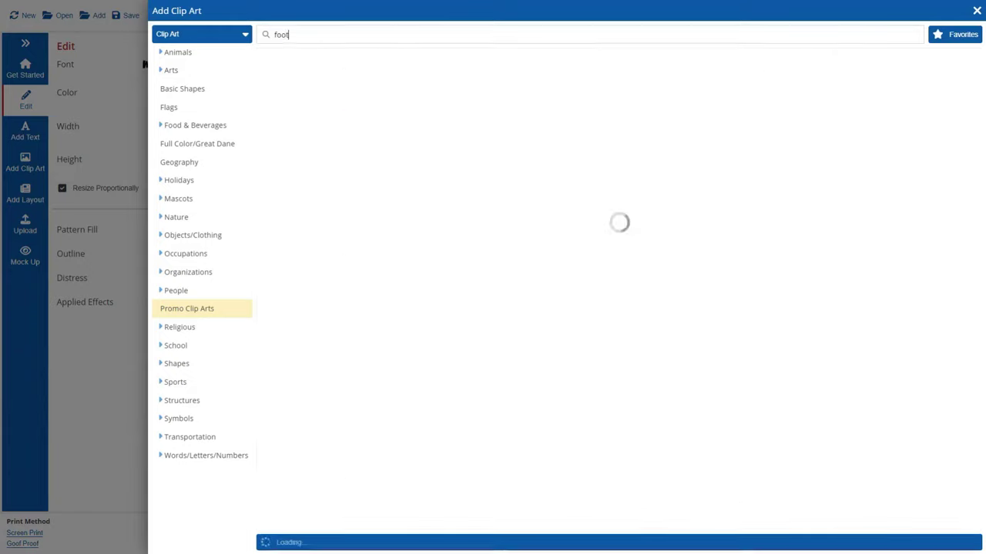
text(ball)
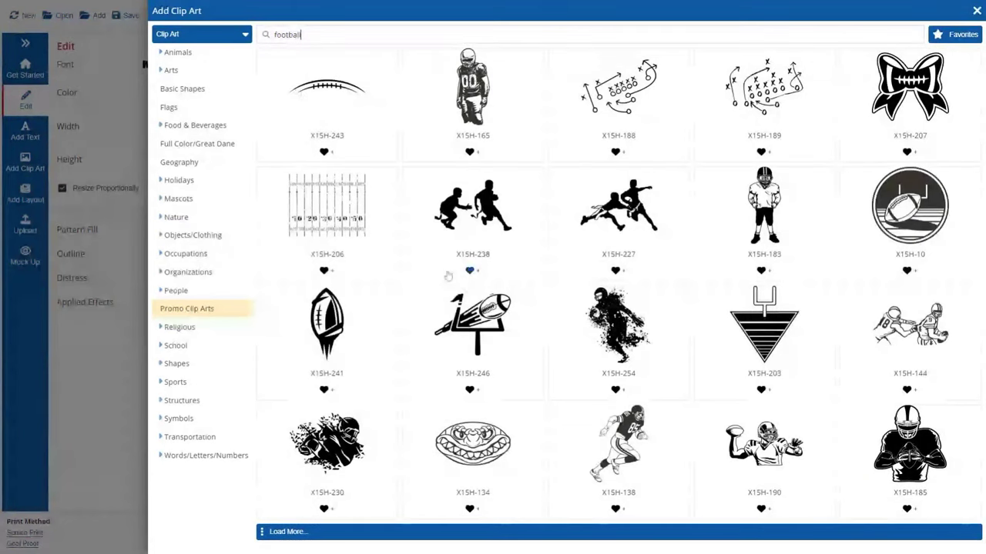
Examine the football clip art, loading further batches, to find a replacement for the baseball.
click(619, 531)
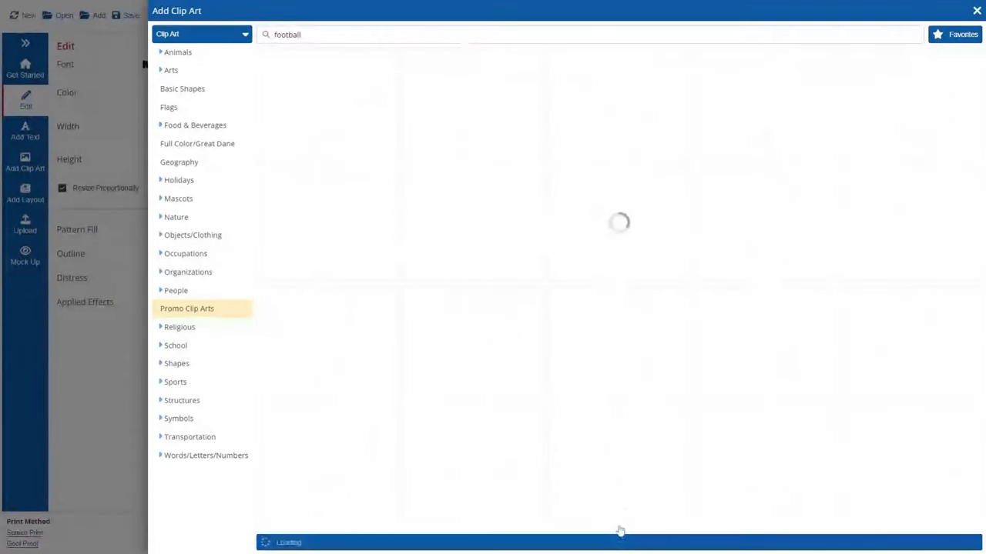
scroll(577, 392, up, 5)
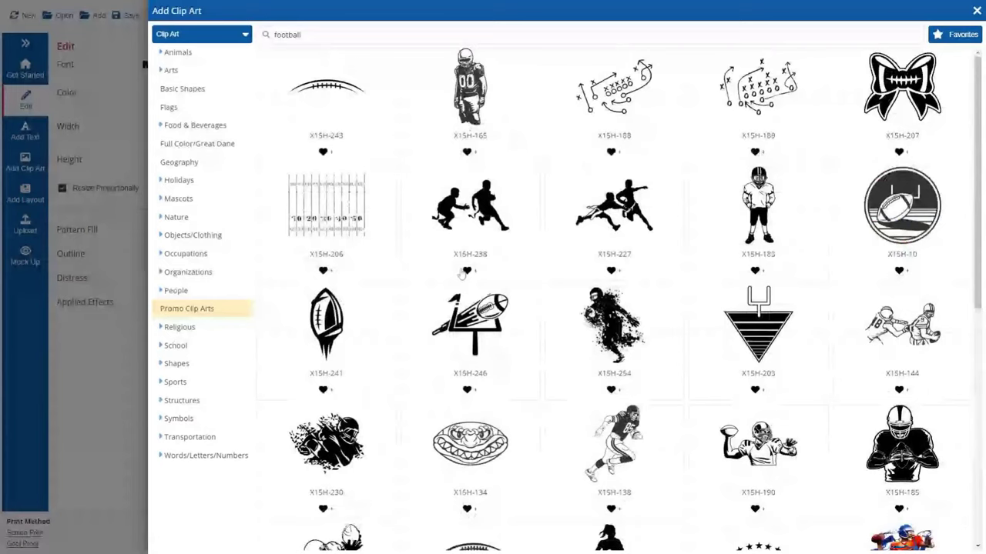
scroll(527, 320, down, 3)
scroll(430, 268, down, 3)
click(638, 542)
scroll(600, 437, down, 1)
scroll(600, 437, down, 5)
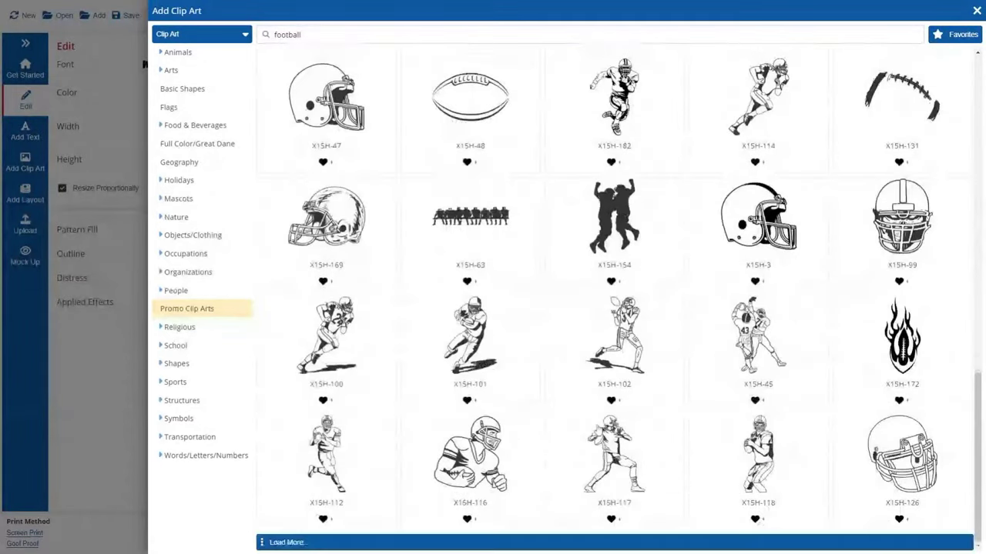
scroll(600, 428, up, 2)
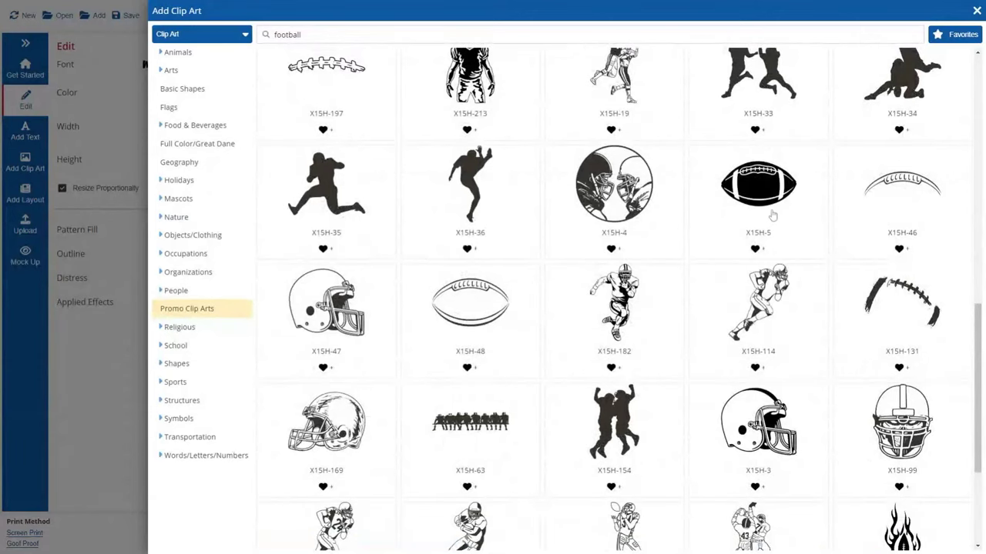
scroll(769, 217, down, 2)
click(597, 543)
scroll(401, 397, down, 3)
scroll(402, 396, down, 2)
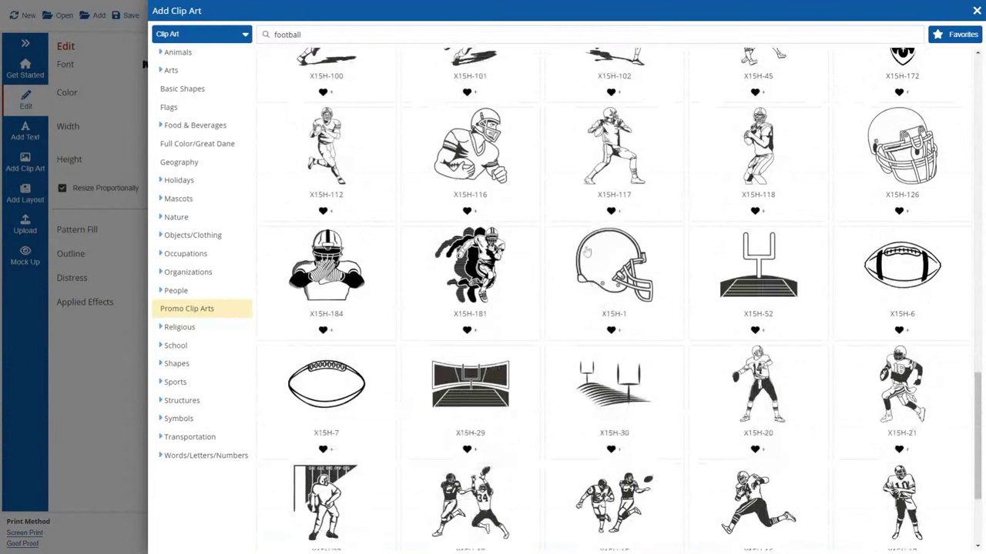
scroll(626, 373, down, 2)
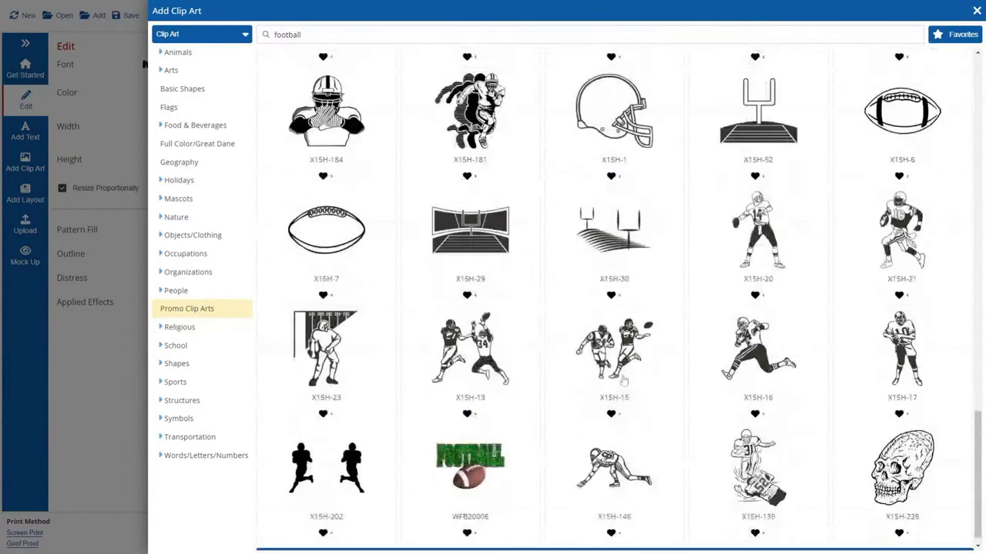
scroll(420, 336, down, 1)
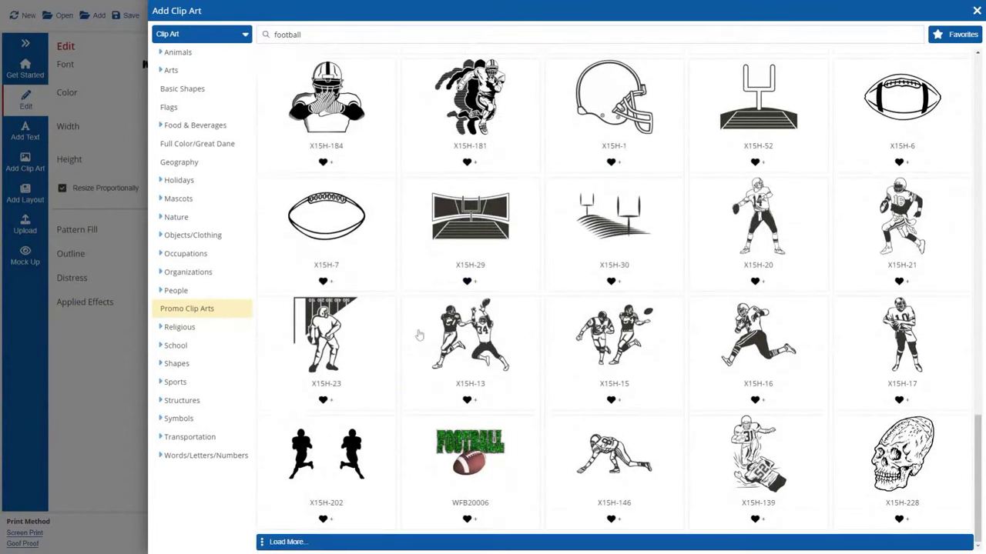
scroll(409, 293, up, 10)
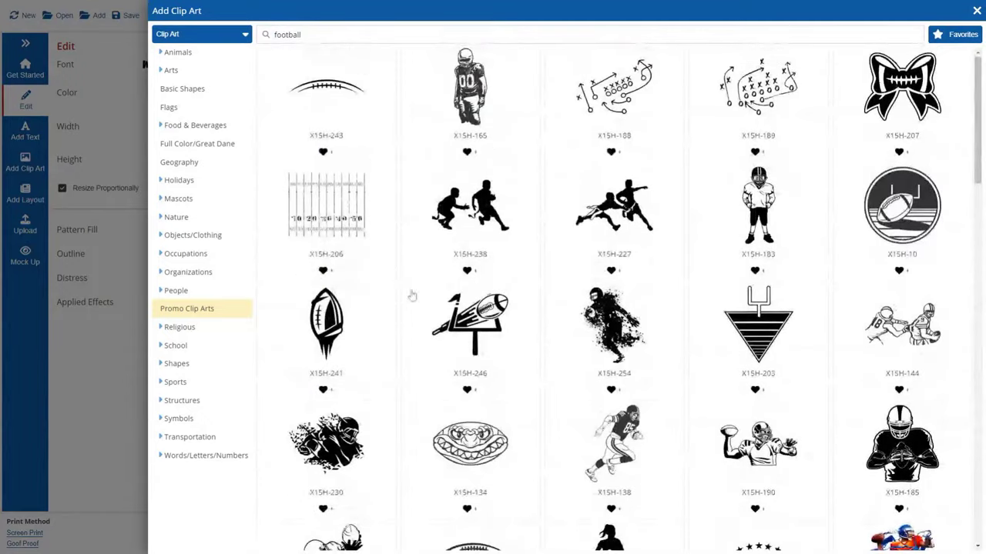
Add football clip art X15H-243 above the Eagles text, about 9.03 in wide, and tilt it slightly counterclockwise.
click(331, 87)
drag(869, 321, 771, 221)
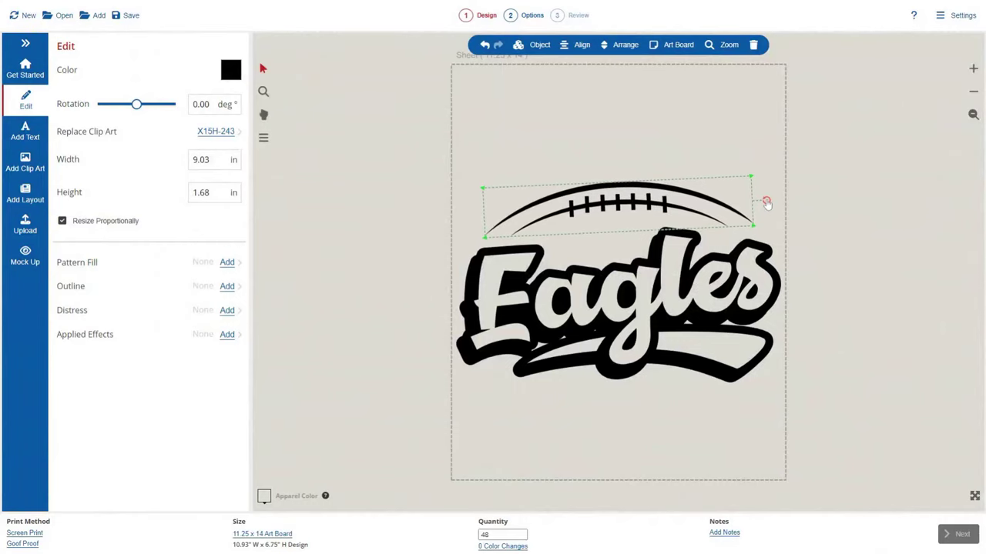
click(831, 213)
Change the Eagles text beneath the football graphic to Panthers.
double_click(671, 285)
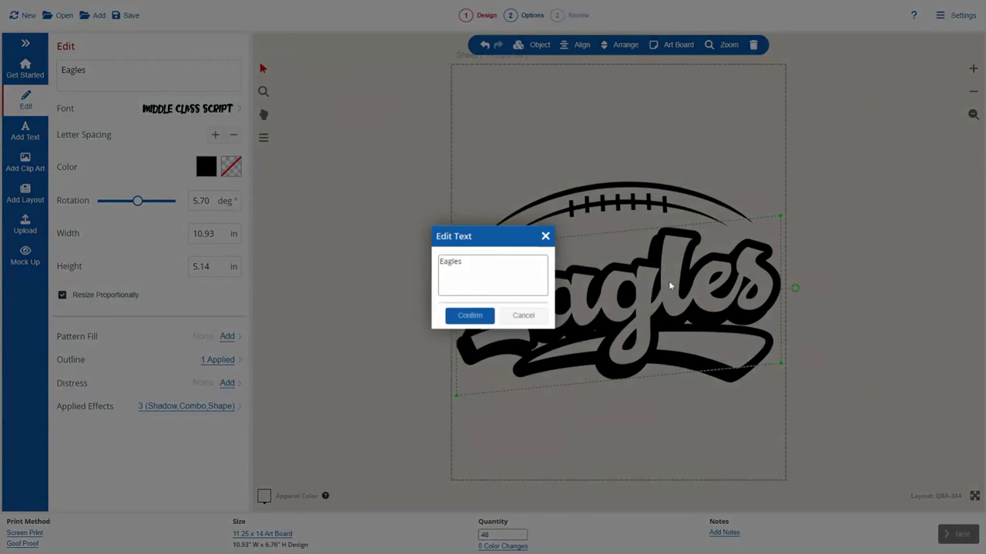
key(ctrl+a)
text(P)
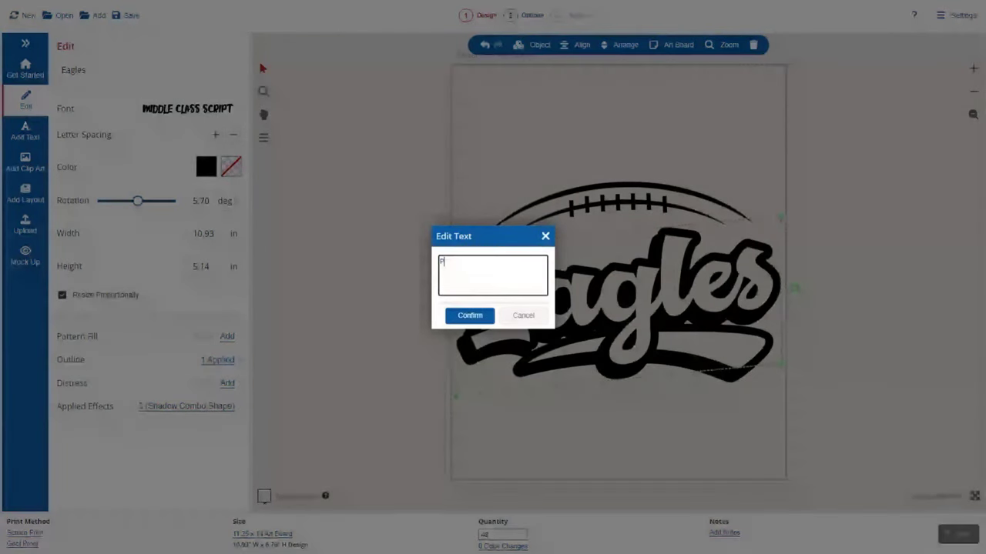
text(anthers)
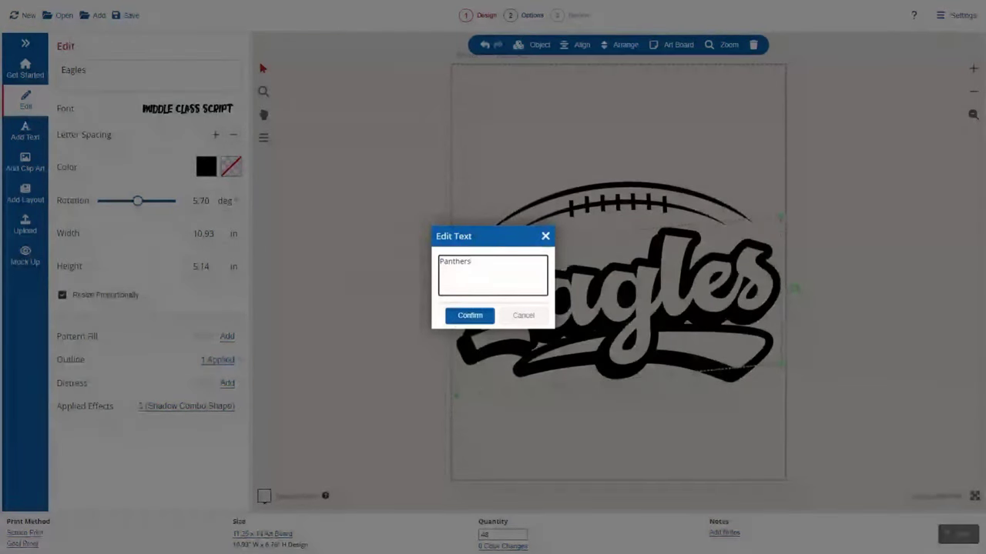
click(462, 316)
Turn off proportional resizing, adjust the Panthers letter spacing, and fit the text beneath the football at about 10.35 by 4.55 in.
drag(645, 319, 651, 276)
click(62, 294)
drag(467, 279, 398, 283)
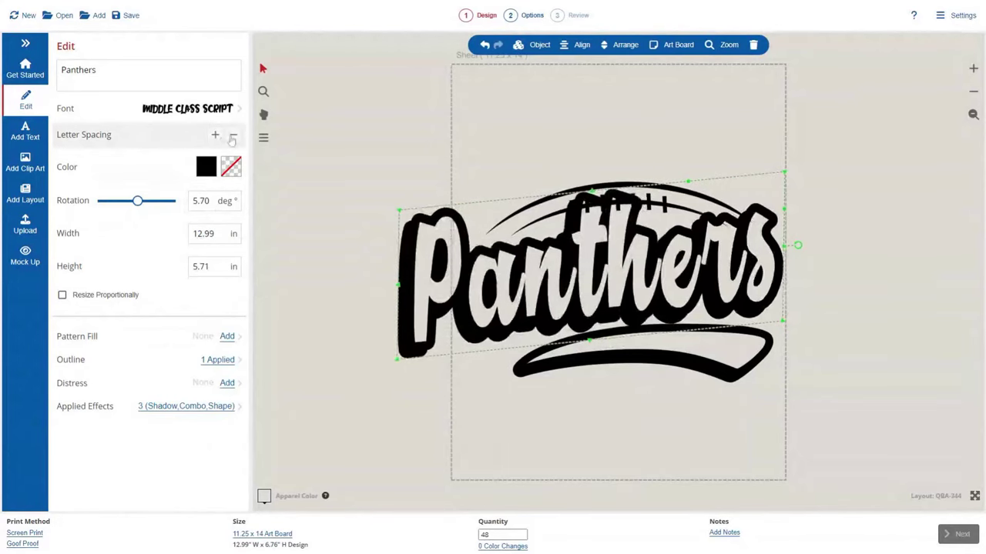
drag(587, 295, 612, 292)
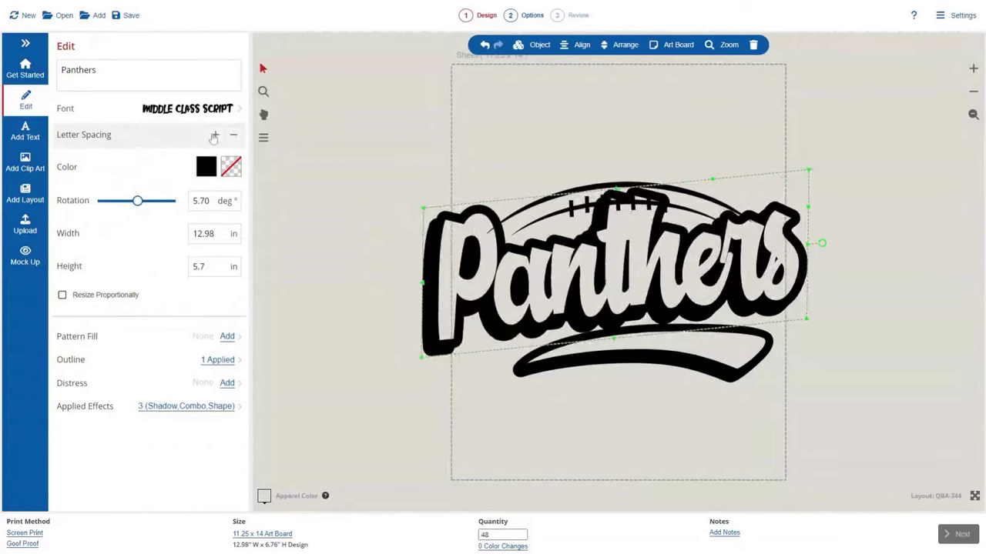
click(214, 136)
drag(803, 171, 748, 198)
drag(684, 258, 737, 258)
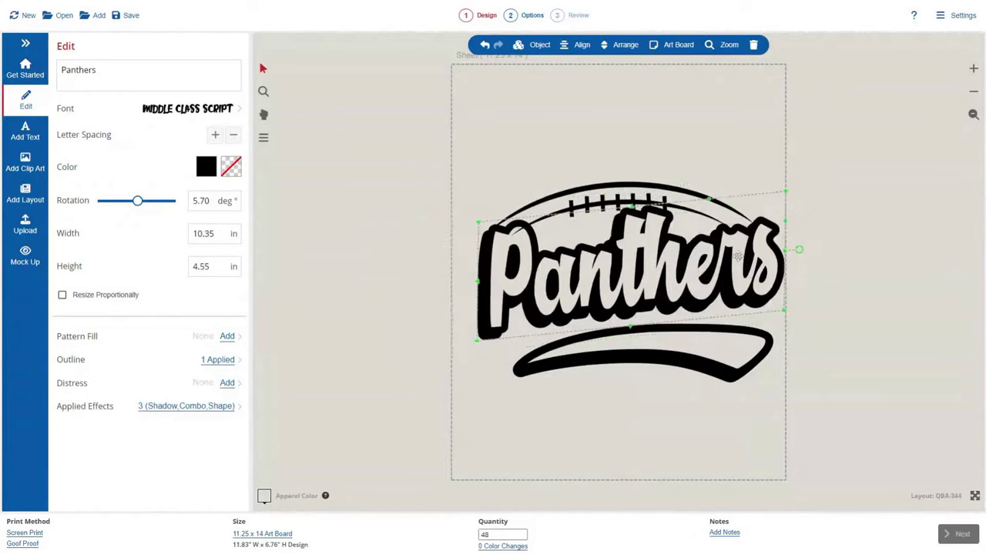
Shrink the football arc and place it centered just above the Panthers text.
click(717, 168)
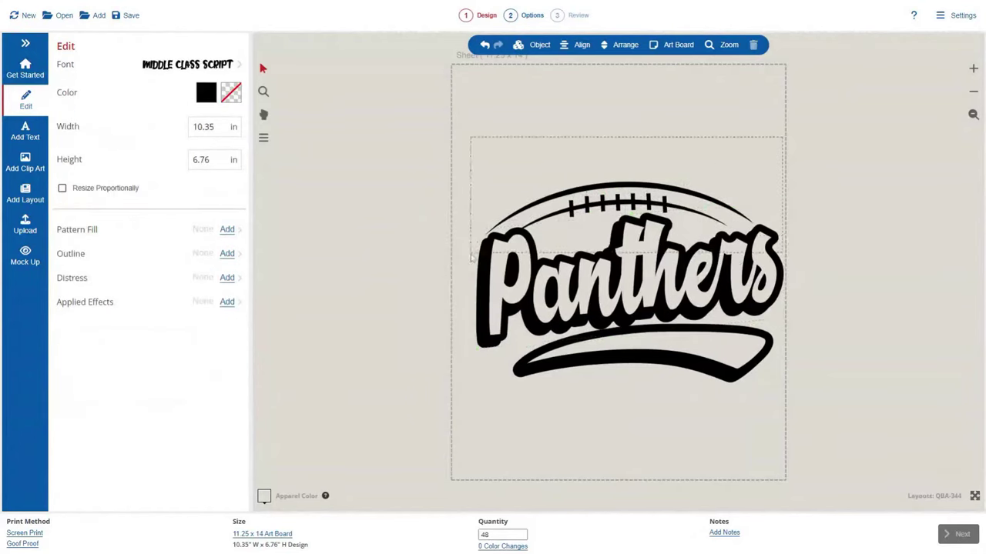
click(730, 214)
mouse_move(731, 214)
mouse_down()
mouse_move(736, 204)
mouse_move(740, 213)
mouse_up()
click(792, 271)
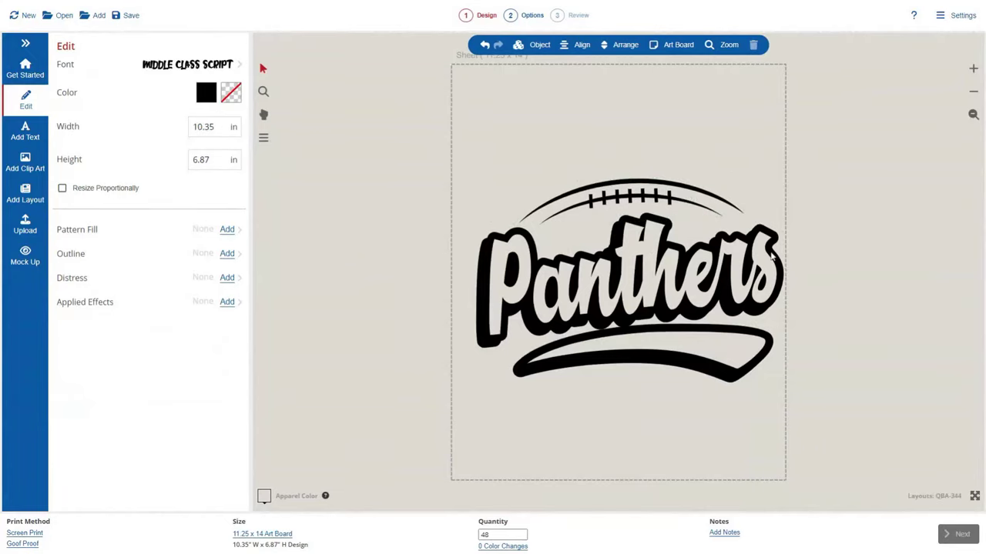
Move the complete Panthers football design up to the upper edge of the art board.
drag(797, 158, 398, 409)
drag(634, 310, 620, 210)
click(634, 316)
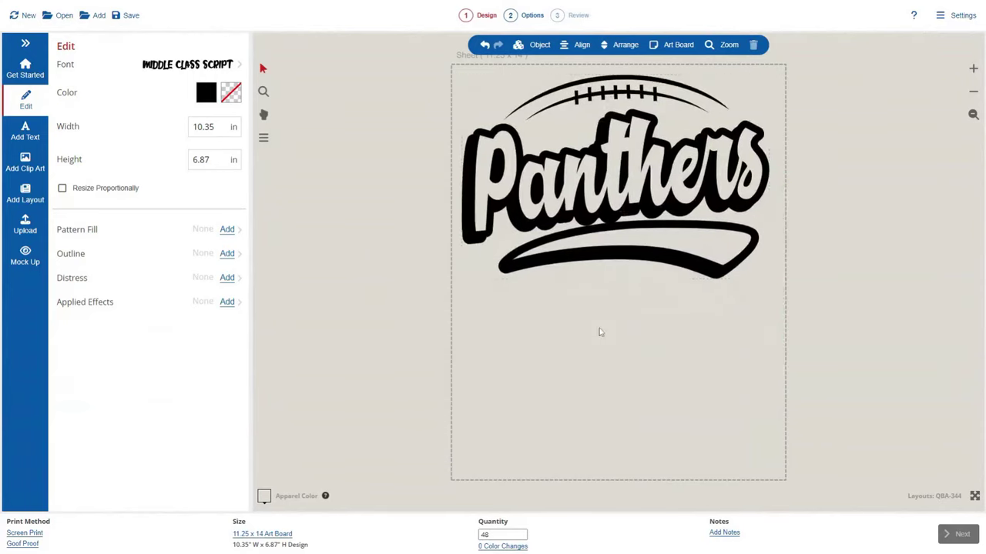
Add football clip art X15H-241 about 2.78 in wide in the lower-left corner of the art board.
click(28, 165)
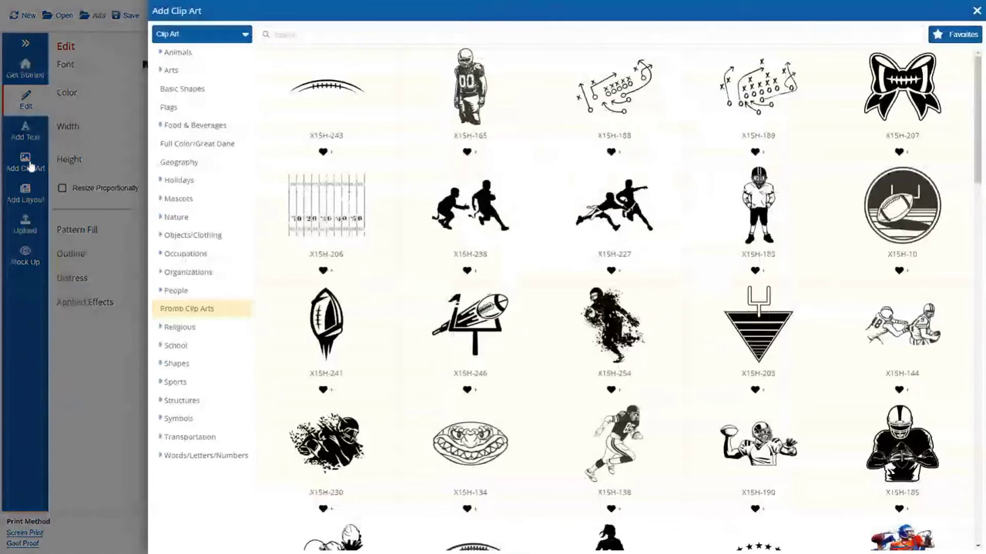
click(326, 323)
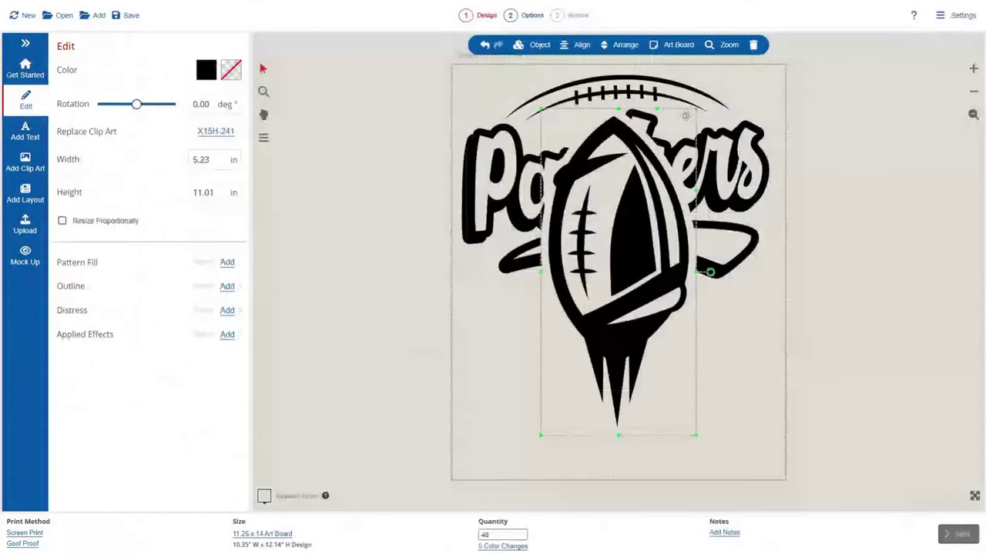
drag(696, 113, 623, 263)
drag(589, 305, 510, 352)
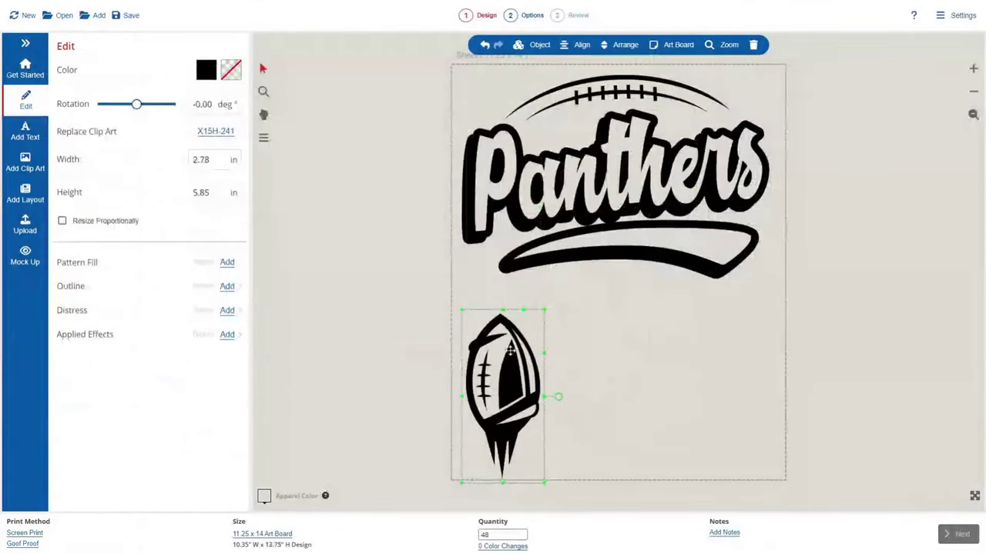
click(396, 198)
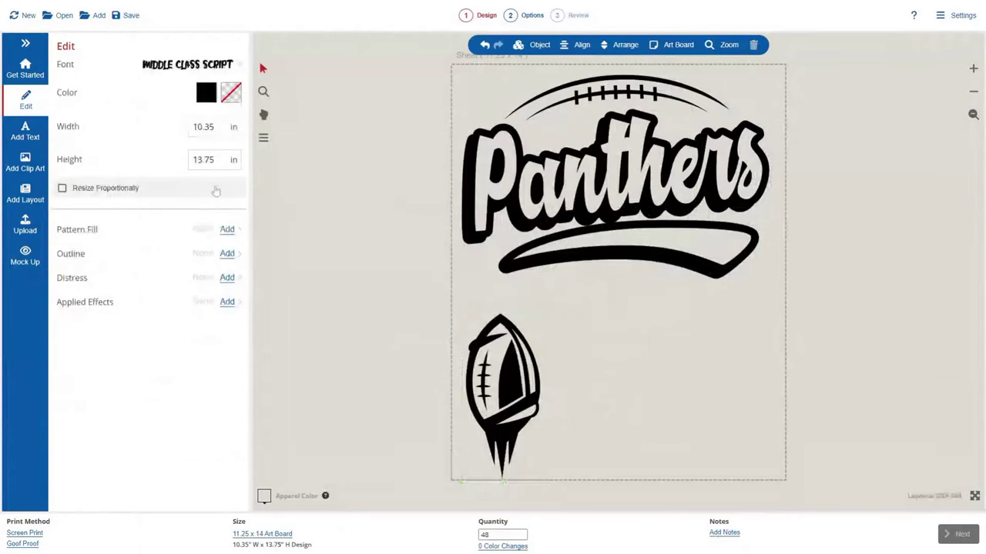
Switch the designer from Customer Mode back to Design Mode.
click(955, 15)
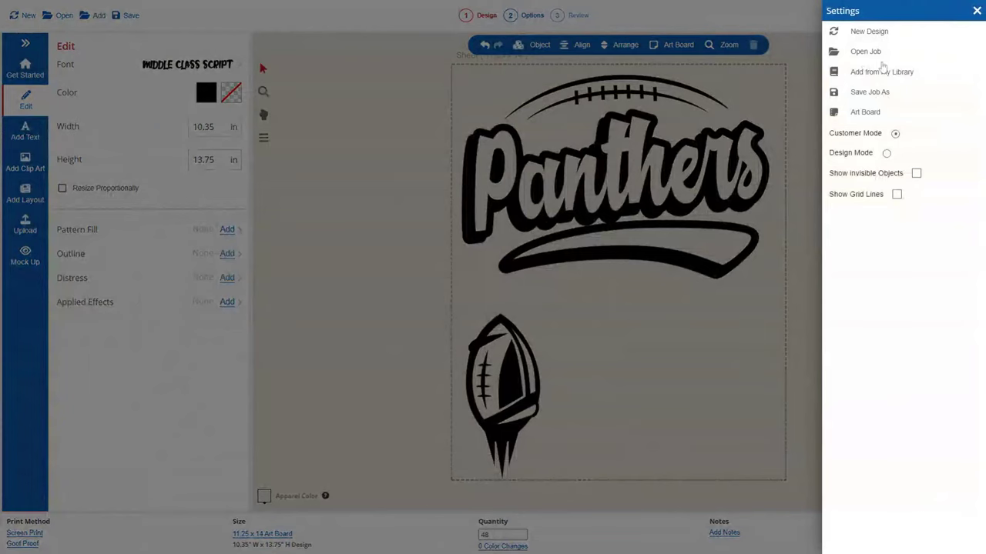
click(887, 153)
click(796, 139)
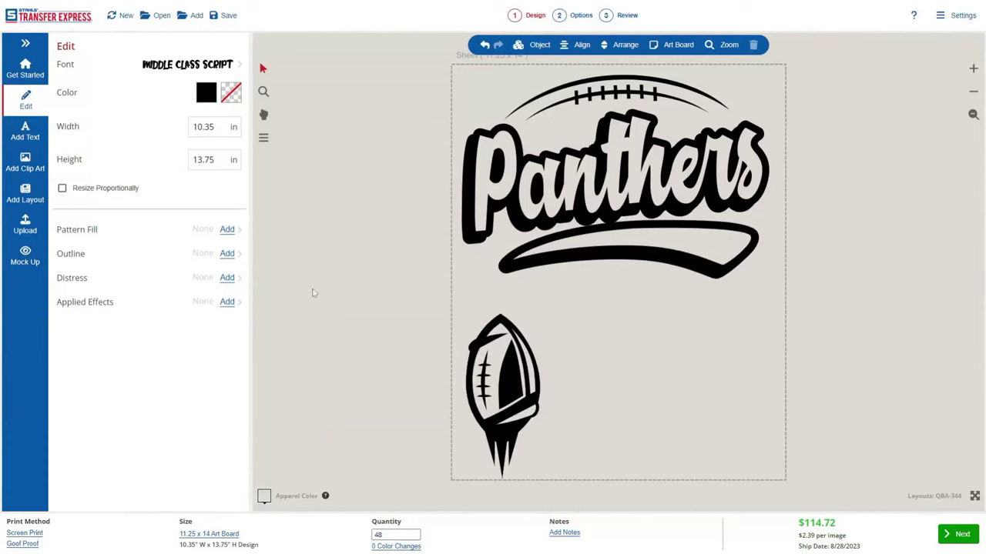
Delete the Panthers design and the separate football clip art to clear the art board.
drag(389, 60, 887, 479)
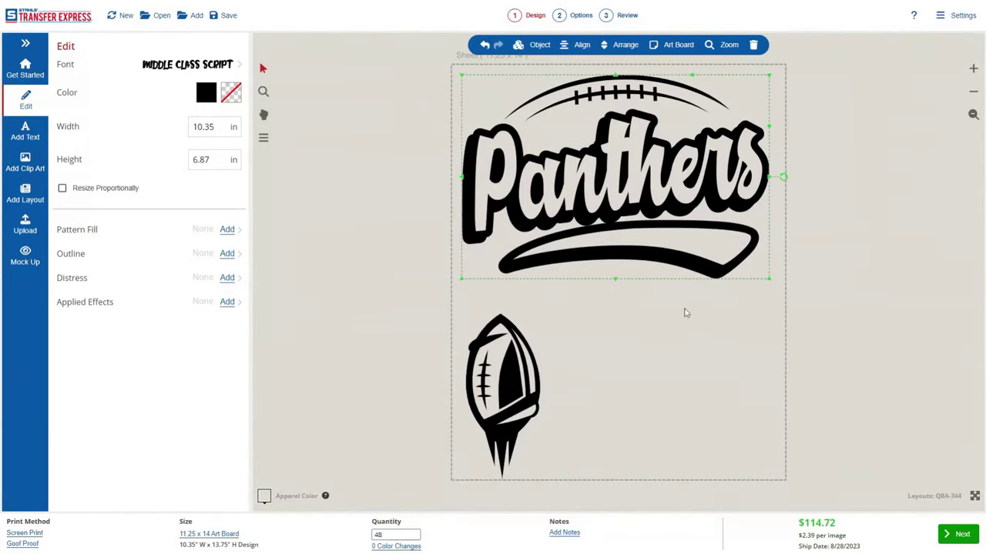
key(Delete)
drag(595, 283, 428, 491)
key(Delete)
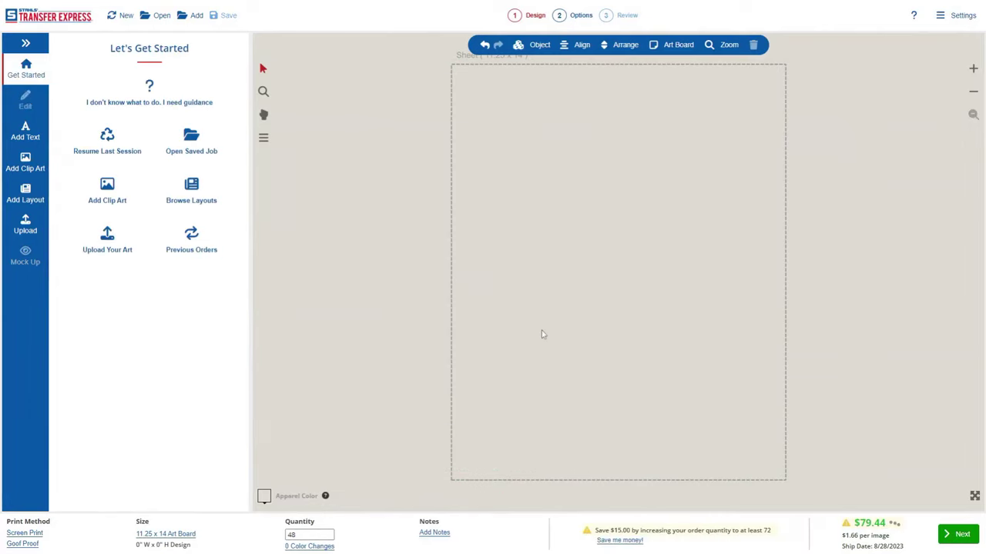
Add the MAS-201 Wildcats layout to the art board and change its Wildcats text to Panthers.
click(26, 194)
click(183, 125)
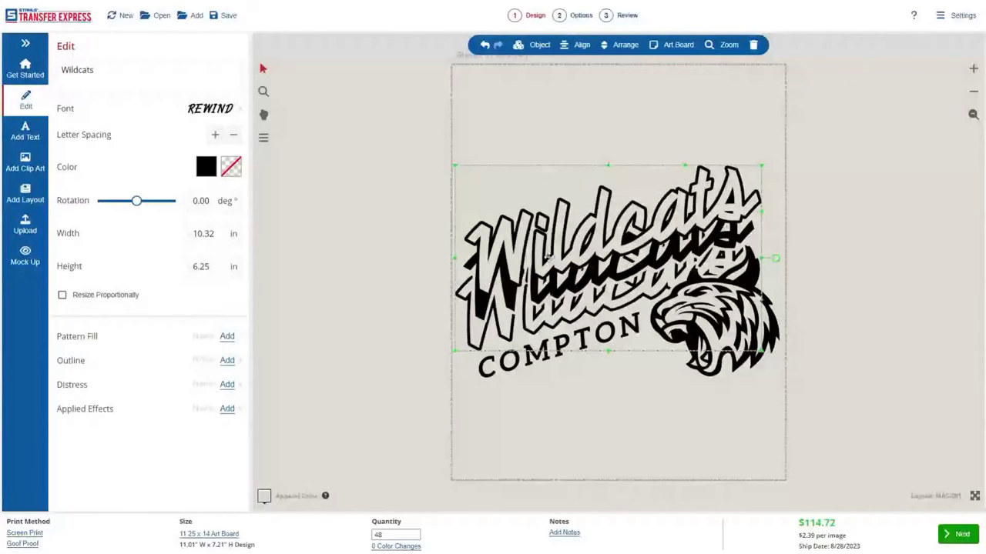
double_click(548, 257)
text(P)
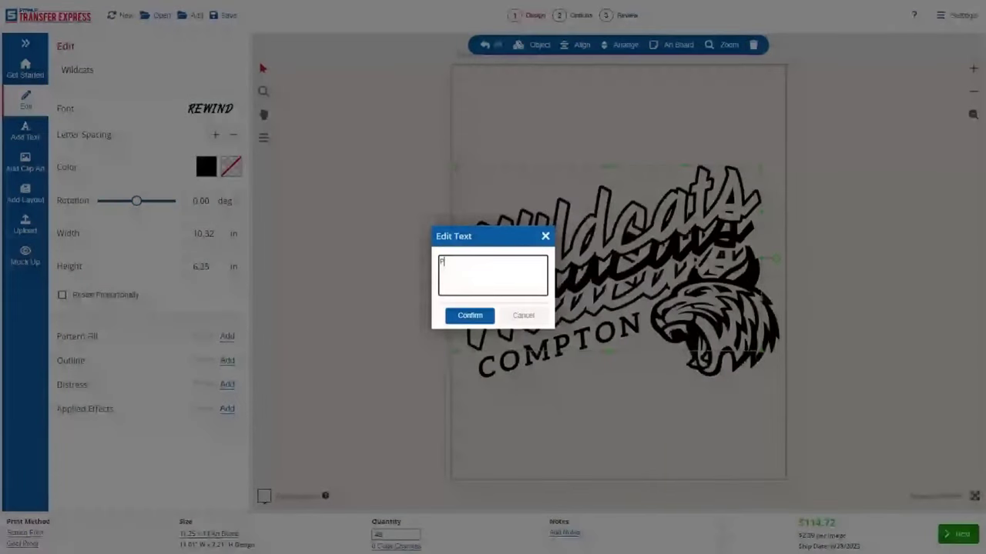
text(anthers)
key(Return)
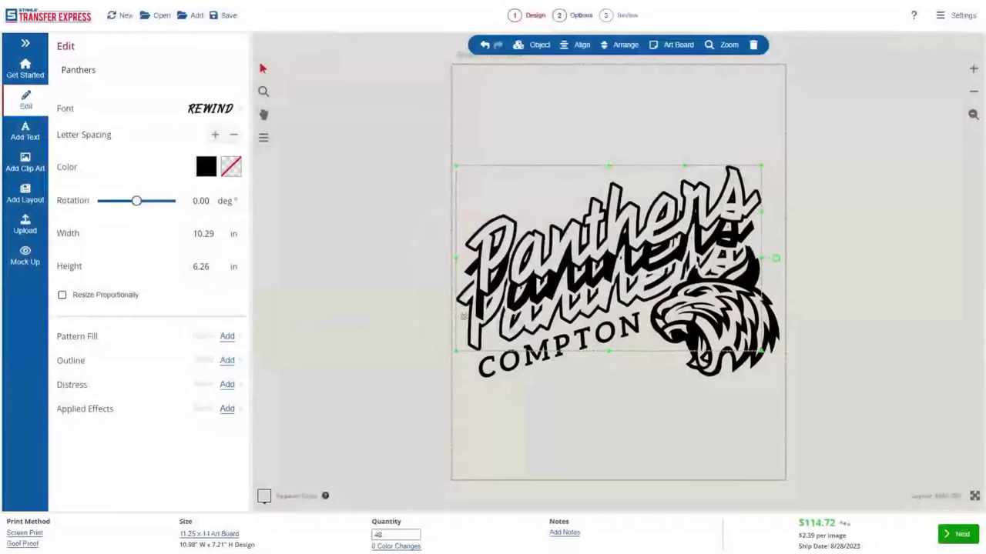
Change the COMPTON text below the team name to RIDGE CITY.
click(542, 377)
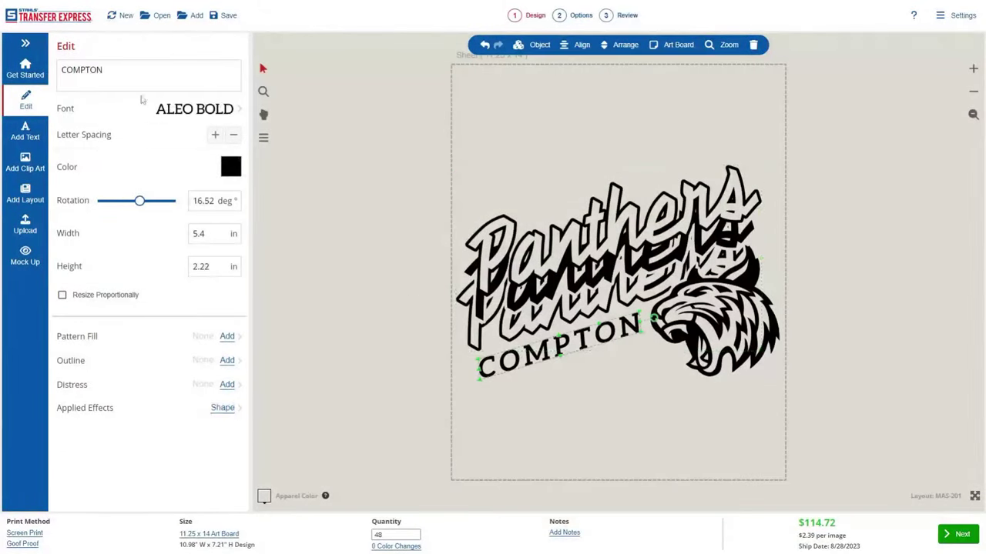
double_click(81, 70)
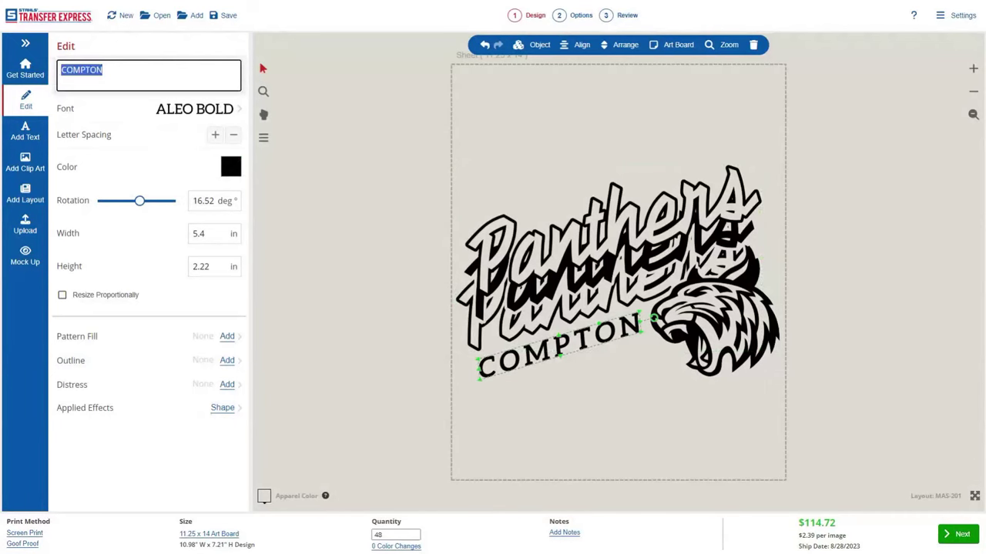
text(RDIGE CITY)
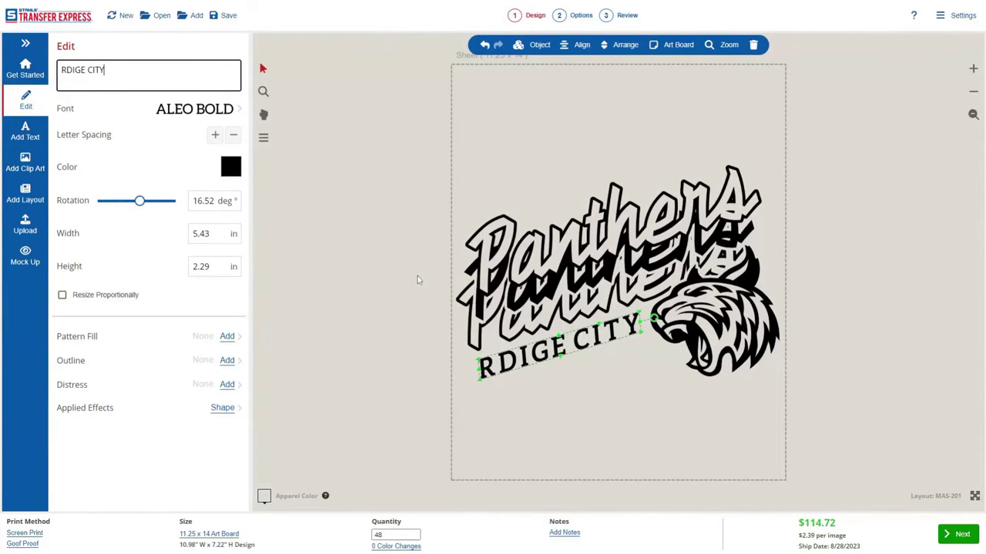
drag(63, 70, 86, 70)
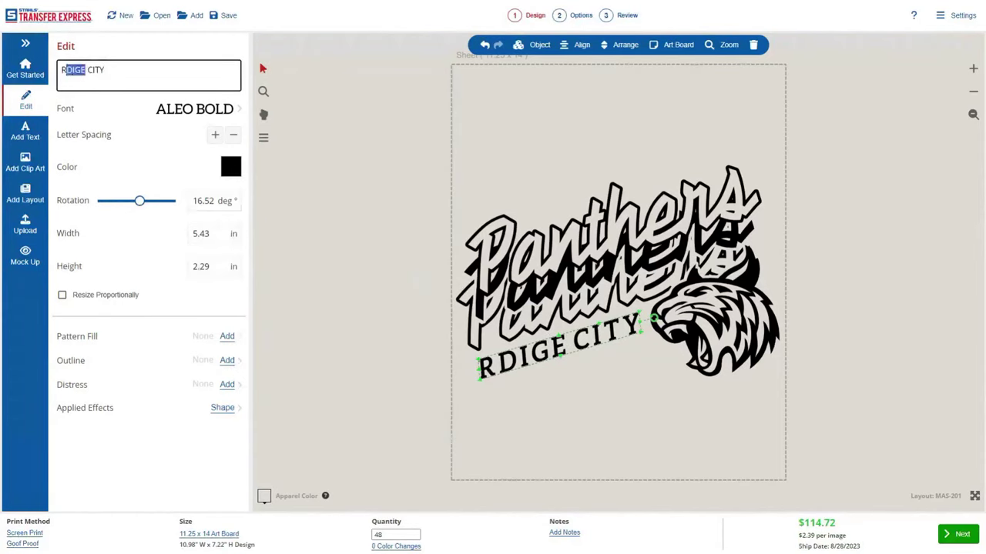
text(IDGE)
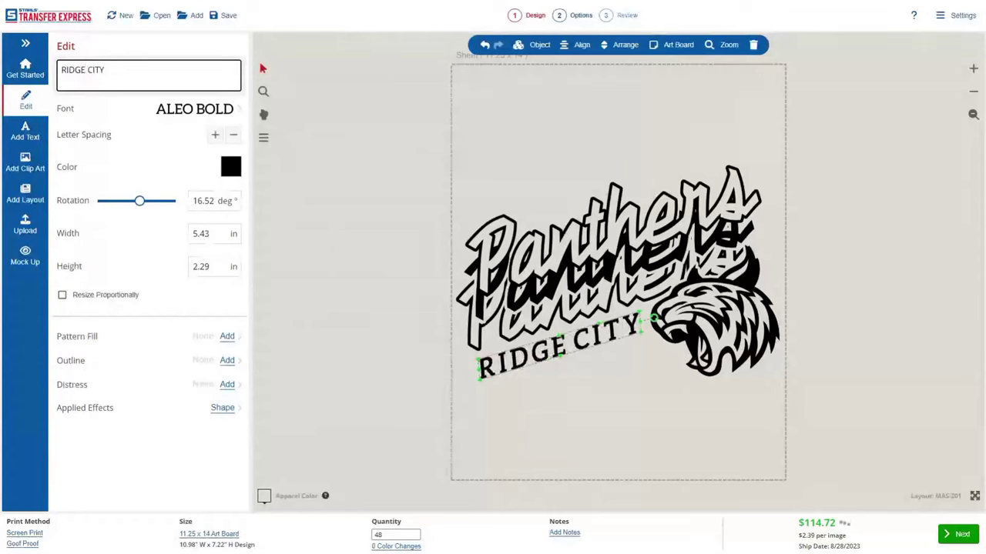
Set the RIDGE CITY text in the Aardvark font and tighten its letter spacing by three increments.
click(218, 112)
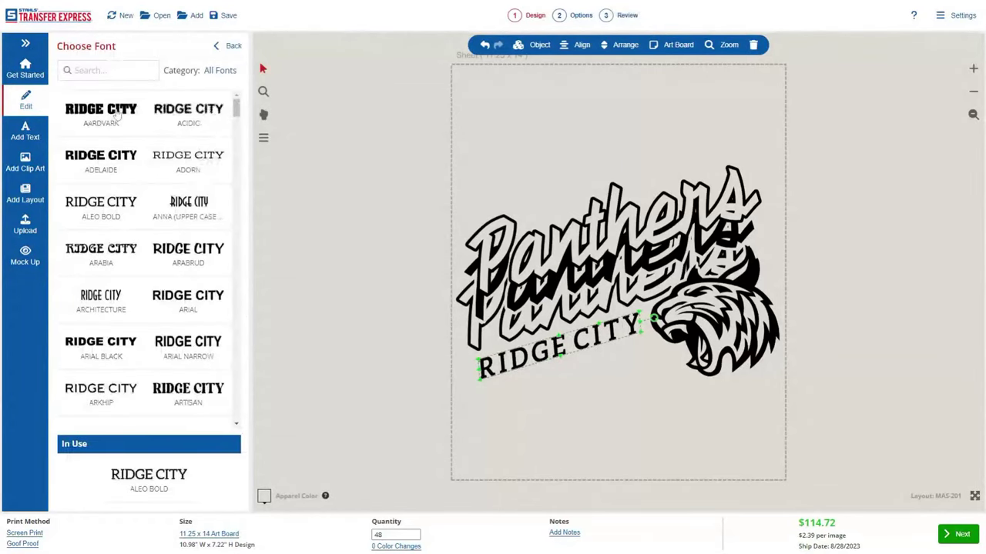
click(117, 114)
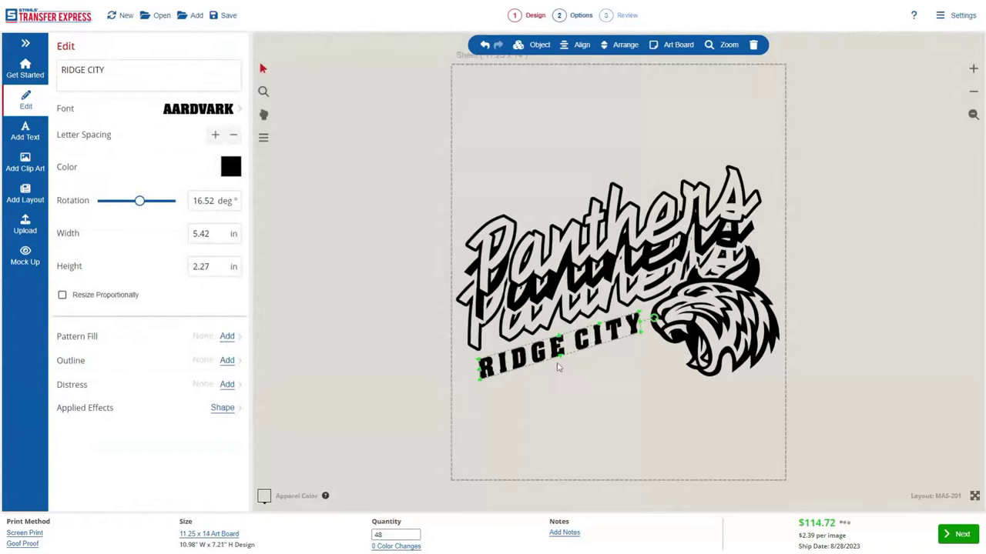
click(234, 136)
click(234, 137)
click(234, 136)
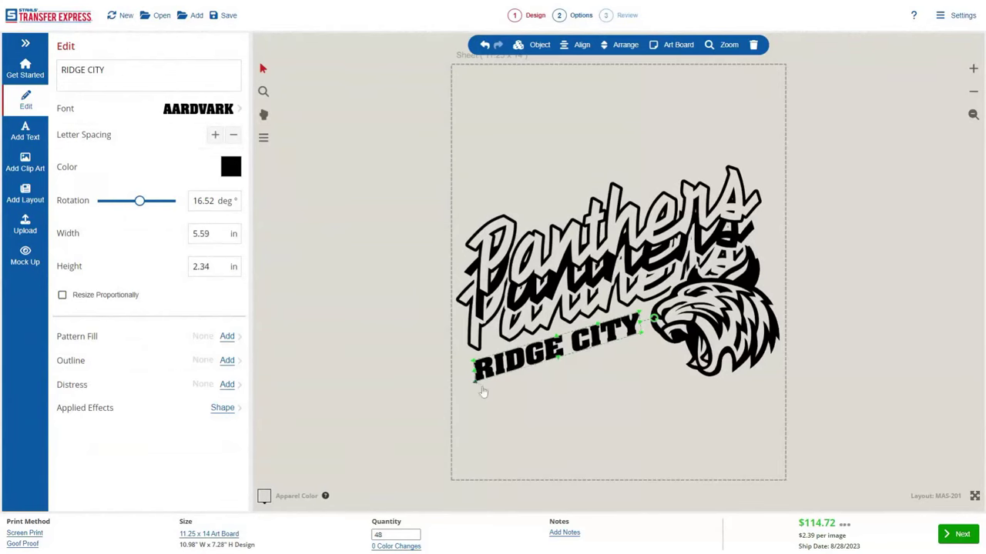
Search the replacement clip art for panther and replace the wildcat mascot with panther head X2C-189.
click(655, 335)
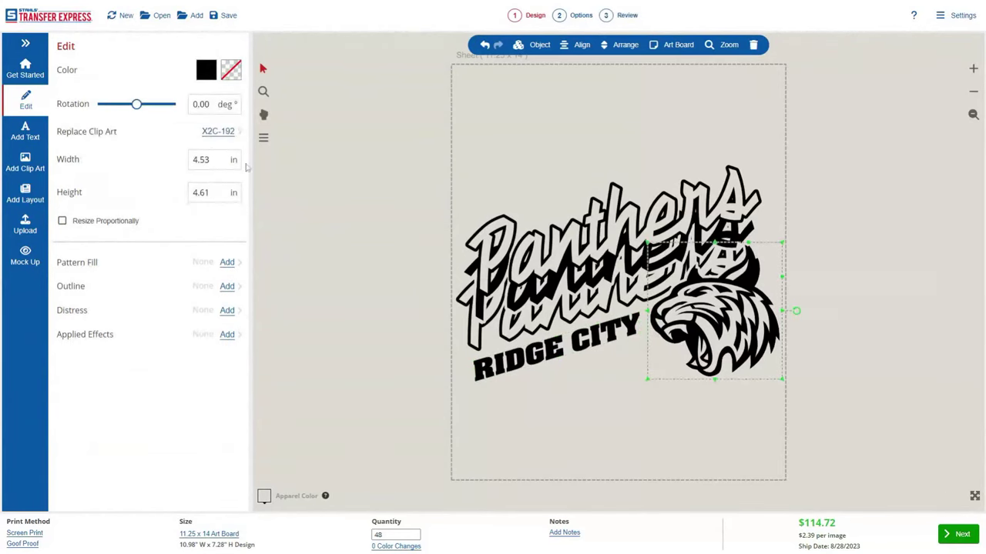
click(217, 131)
click(138, 195)
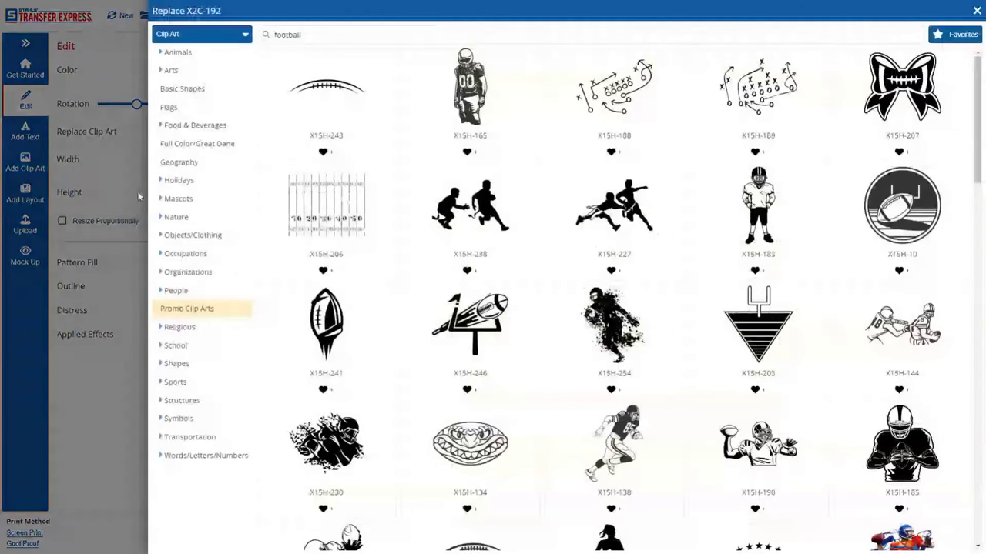
text(pa)
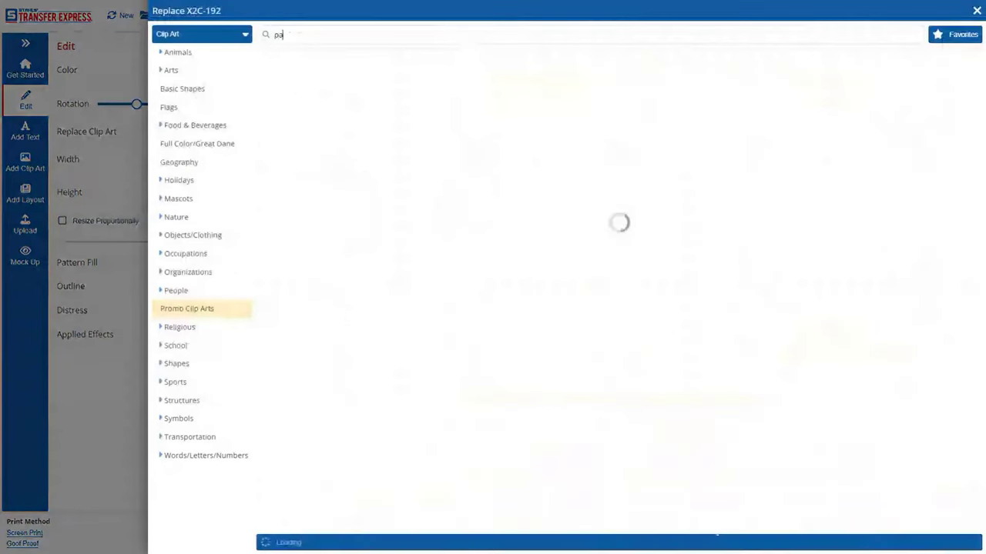
text(nther)
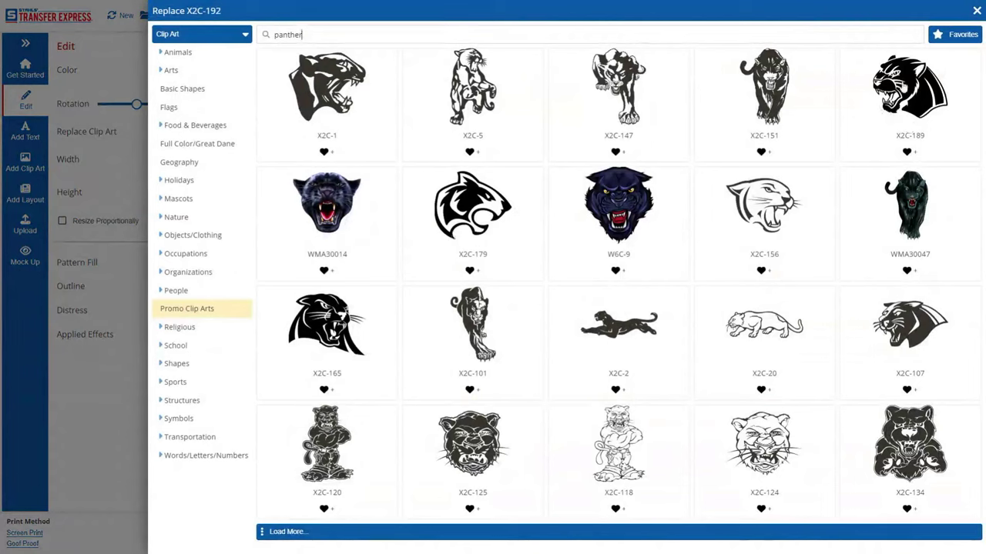
click(910, 83)
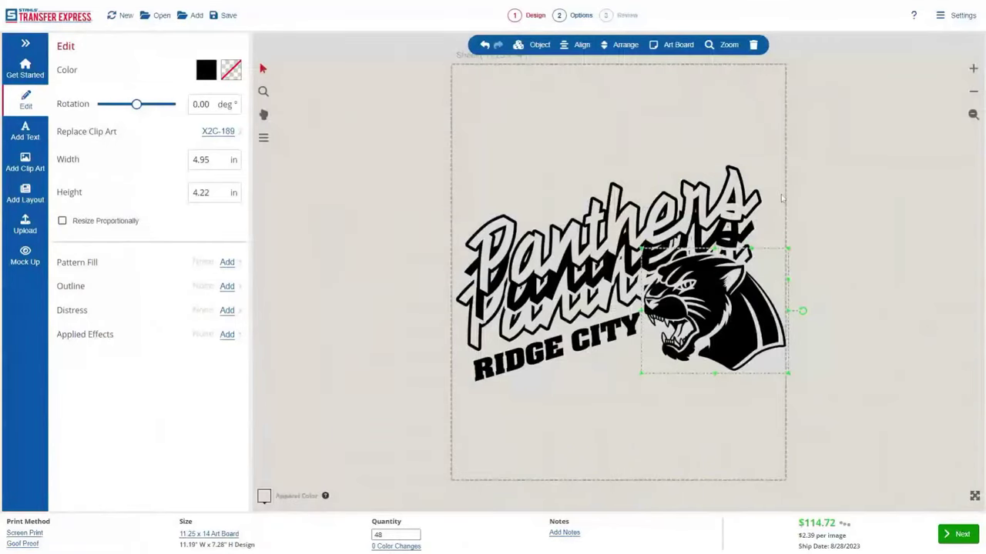
Shrink the panther head to about 4.24 by 3.61 in and place it beside the RIDGE CITY text inside the art board.
click(821, 151)
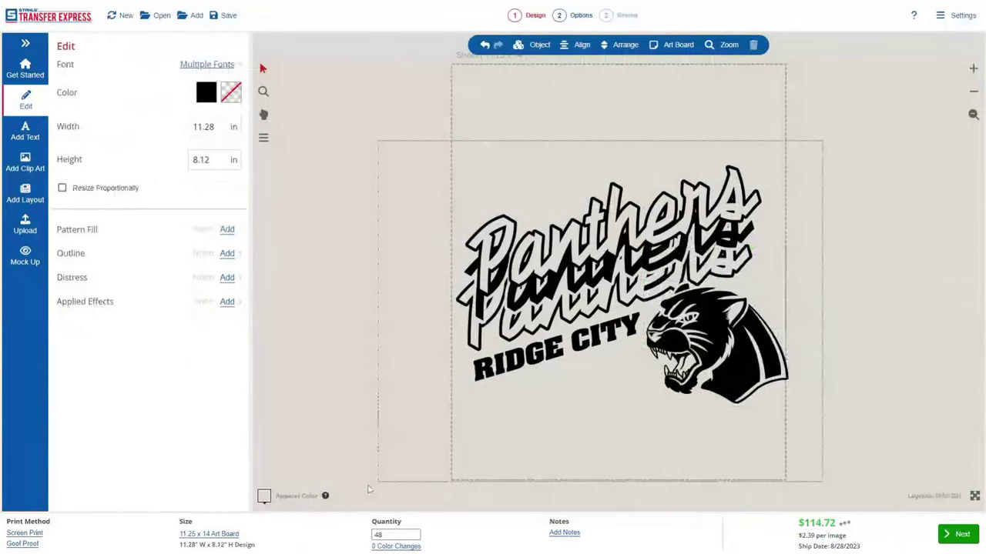
click(781, 394)
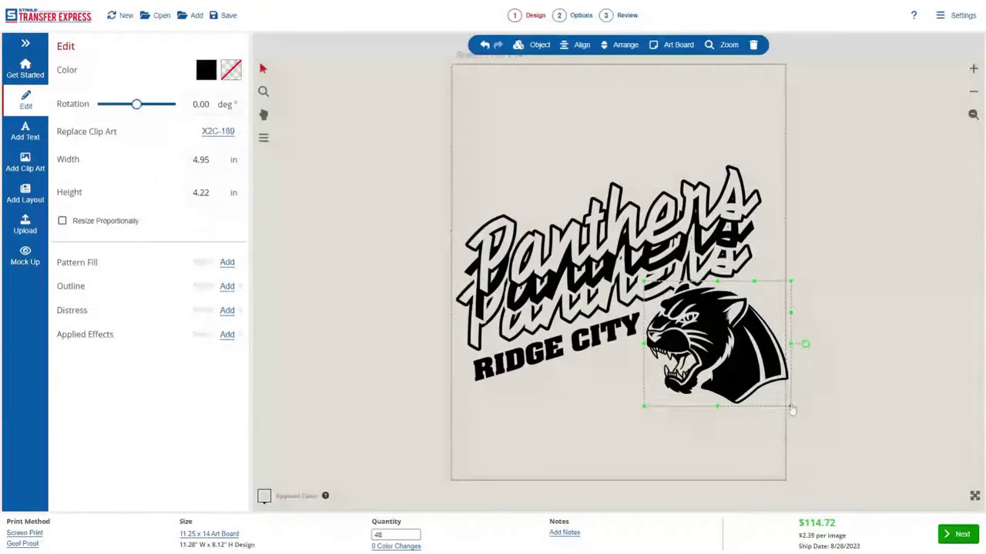
drag(793, 406, 768, 381)
drag(725, 357, 728, 353)
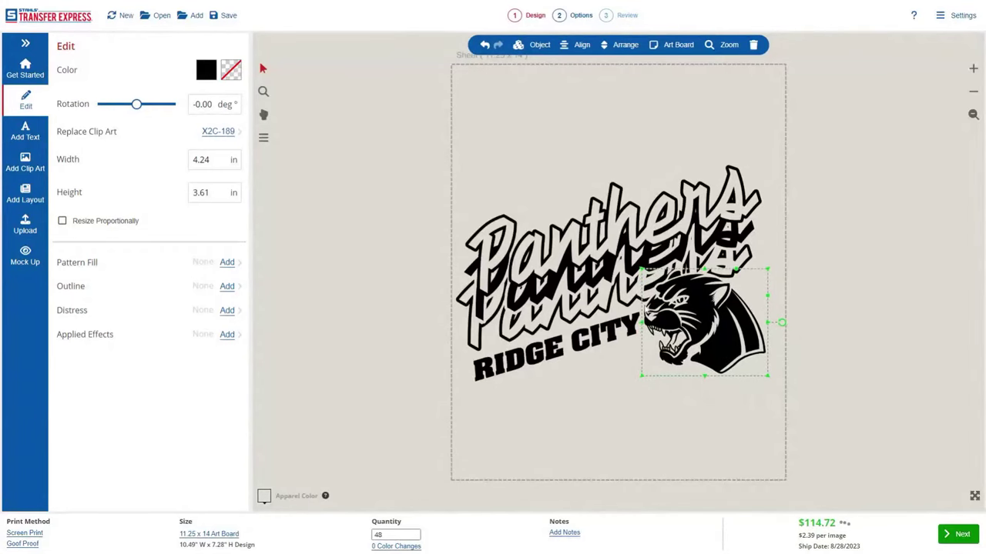
Add a separated outline to the panther head, thicken it, and set the outline color to No Ink.
click(227, 286)
click(185, 87)
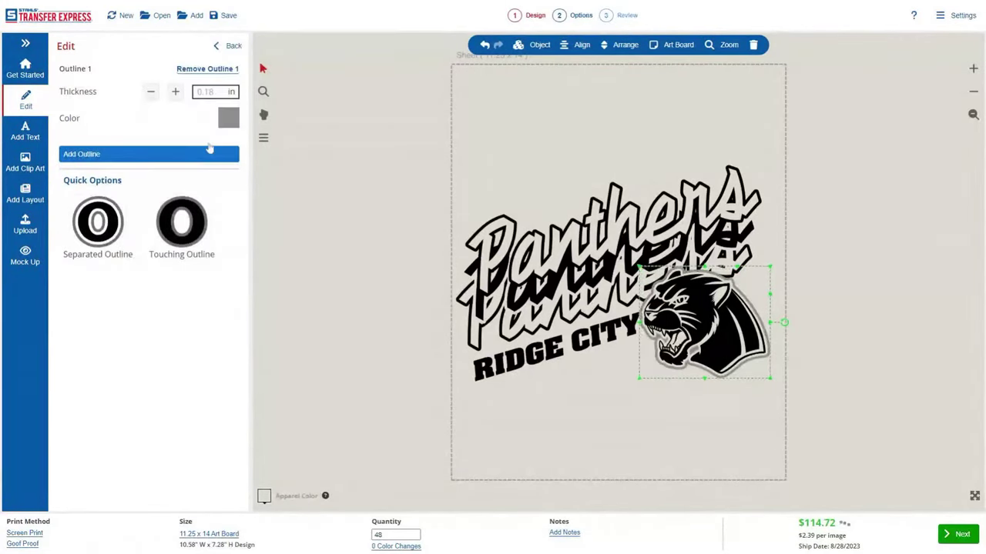
click(176, 92)
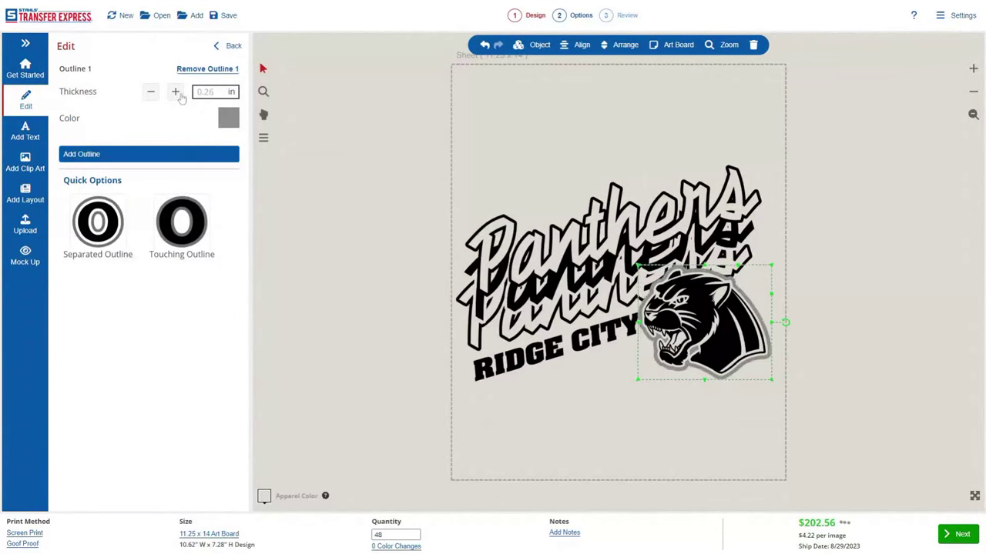
click(228, 118)
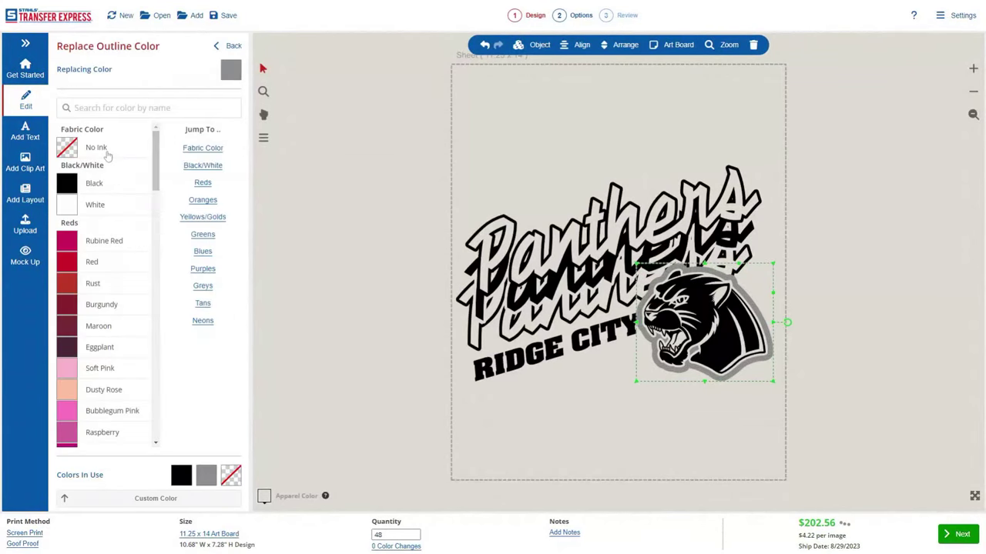
click(108, 155)
click(465, 425)
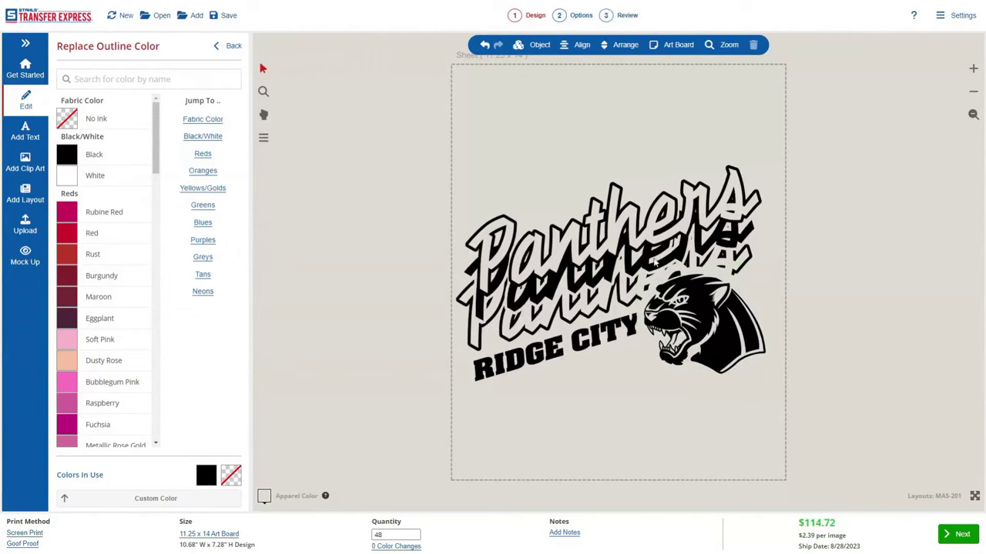
Move the panther head slightly upward, closer to the Panthers lettering.
click(700, 307)
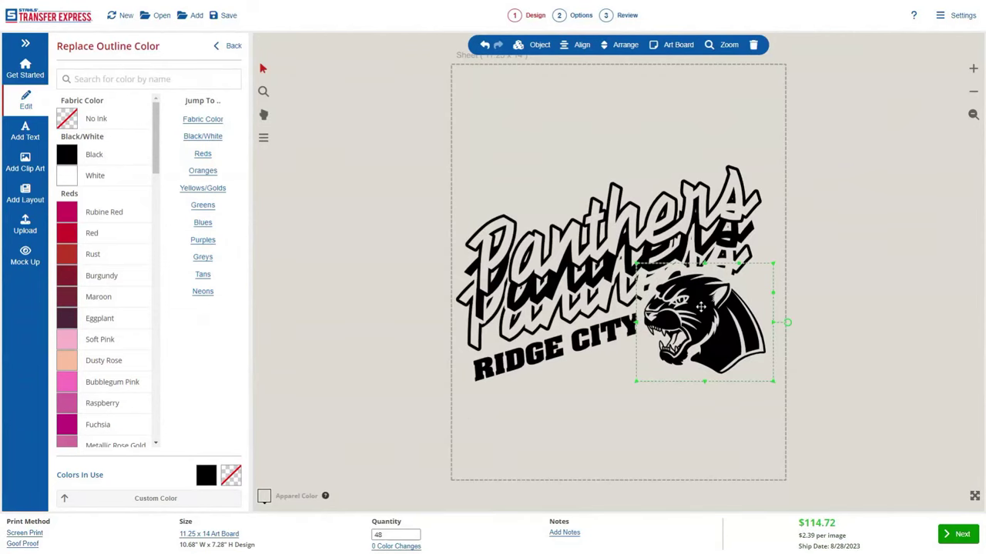
drag(701, 308, 701, 299)
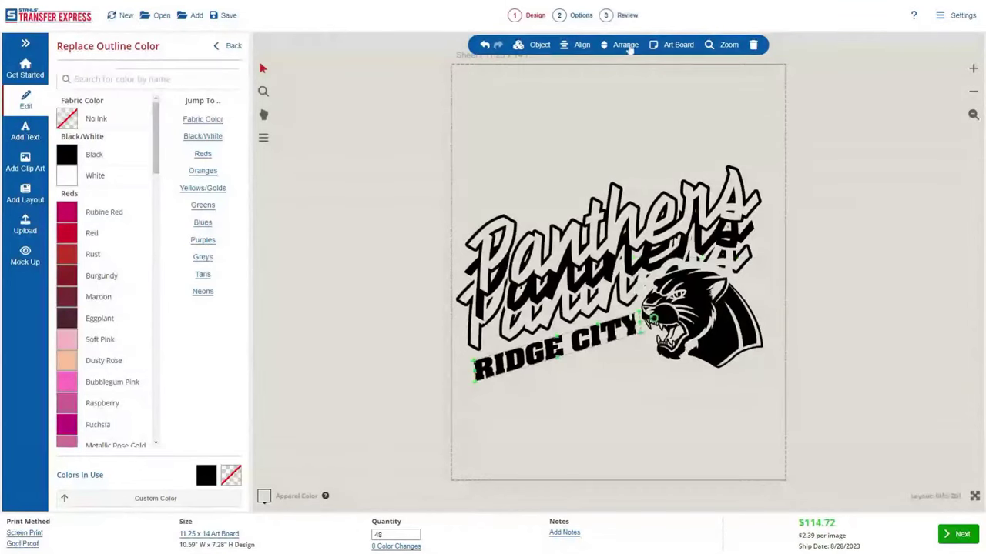
click(400, 338)
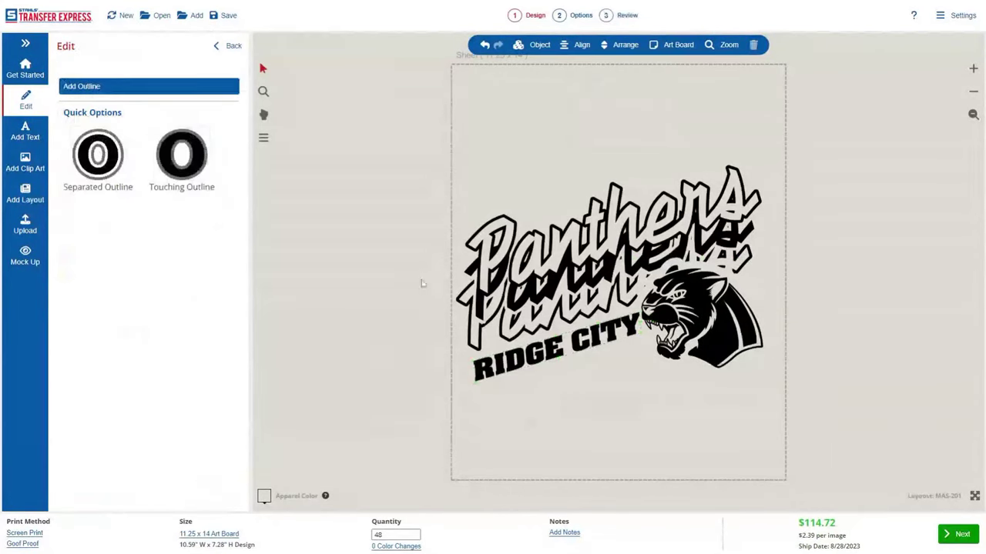
Nudge the RIDGE CITY text slightly left and upward, away from the panther's muzzle.
click(234, 46)
click(604, 346)
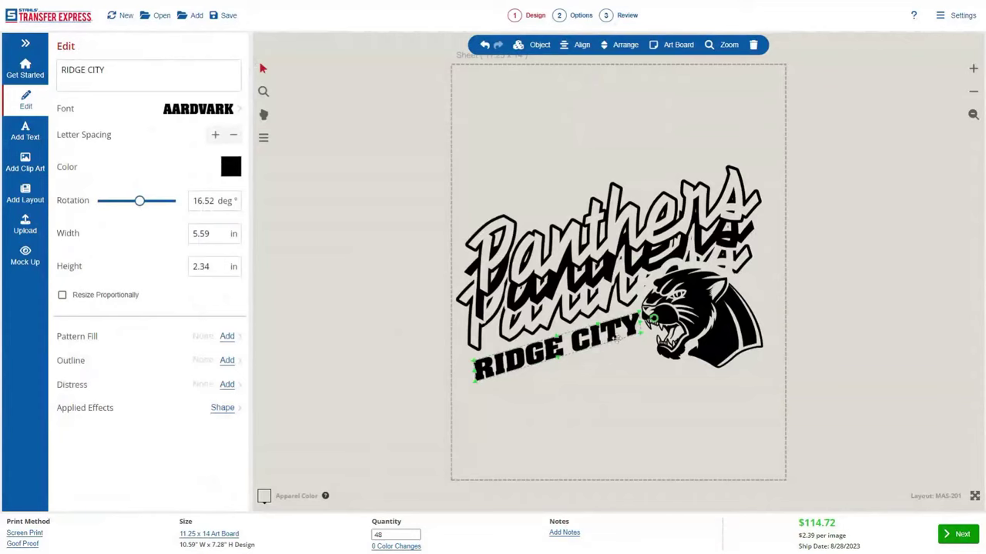
click(632, 314)
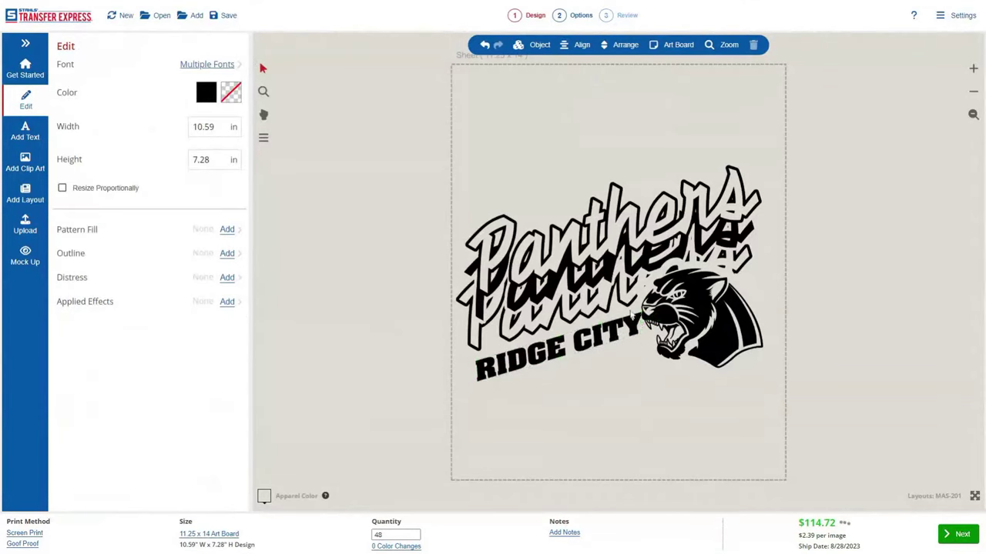
click(636, 323)
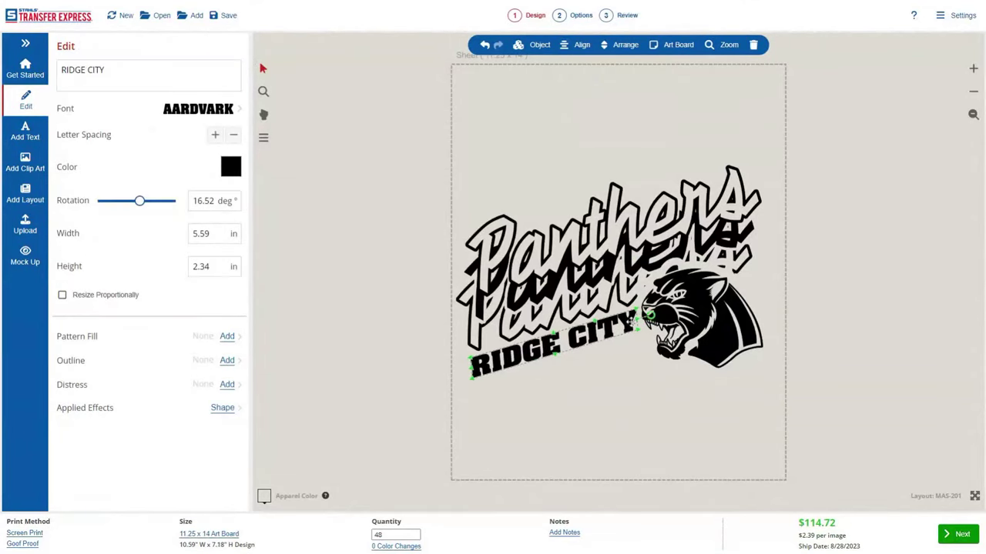
click(561, 413)
click(548, 348)
click(541, 406)
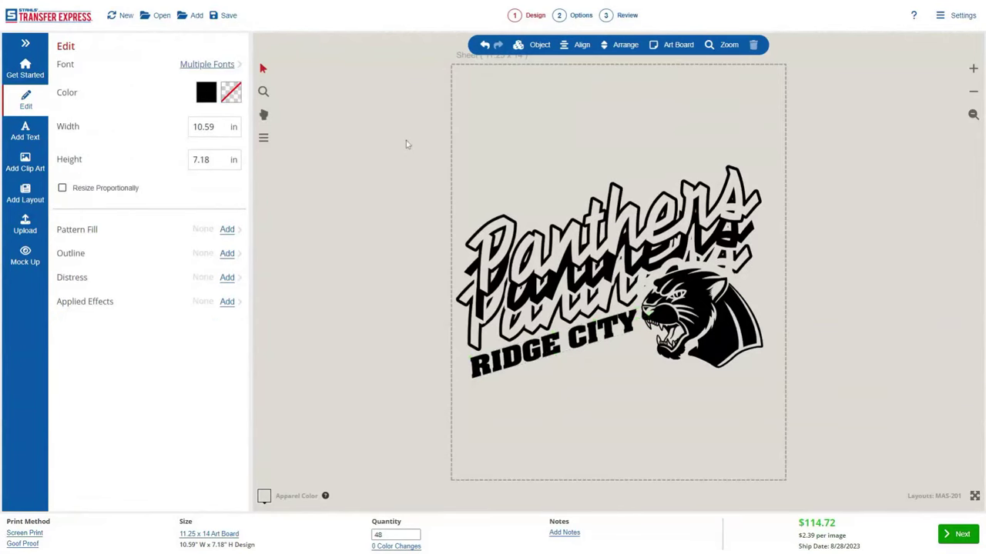
Replace the black ink in the whole design with Burgundy.
click(205, 92)
scroll(110, 324, down, 2)
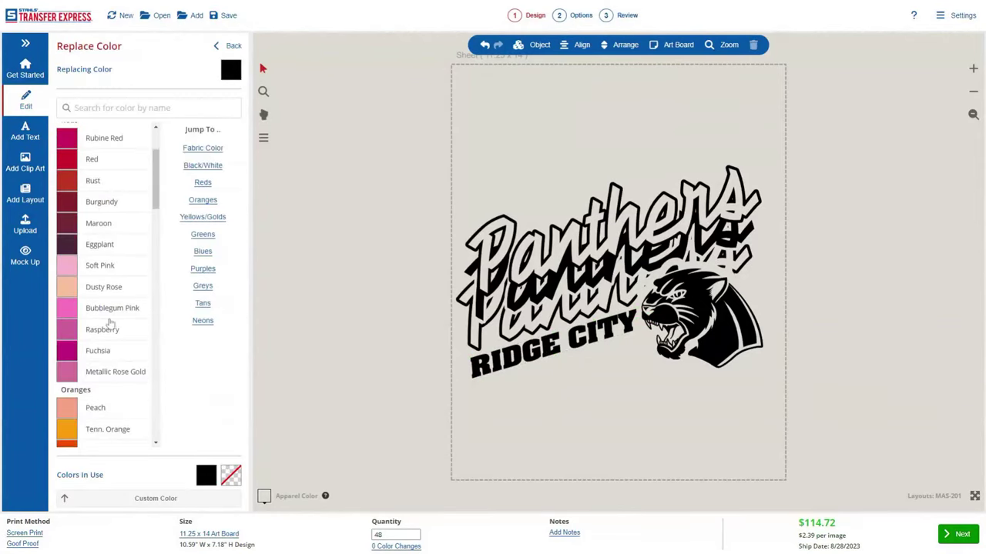
click(108, 203)
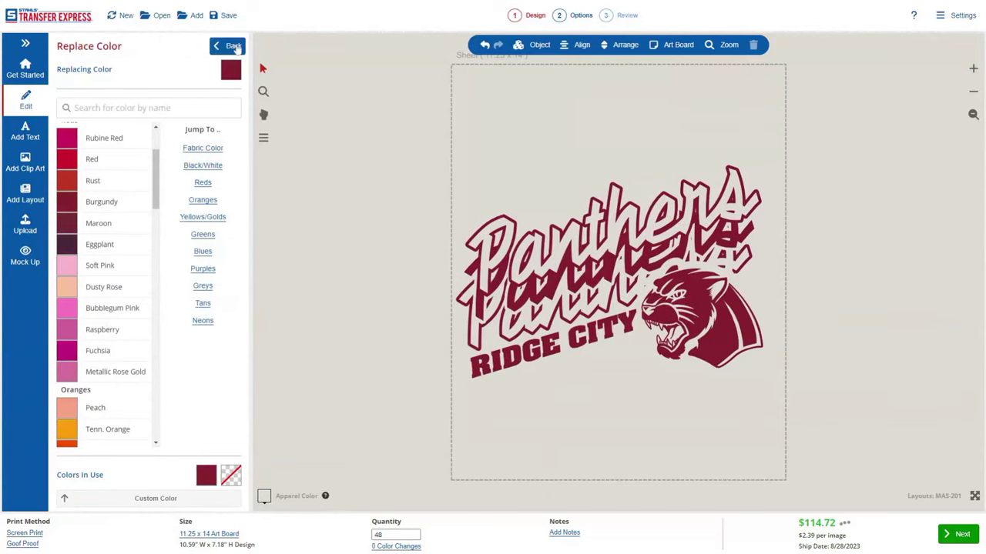
click(227, 45)
Open the apparel background color choices.
click(264, 496)
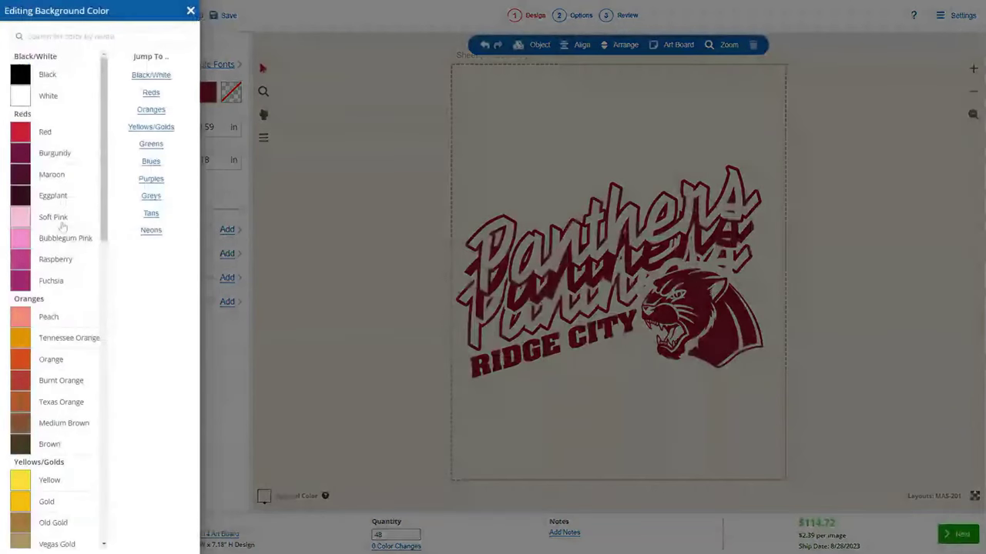